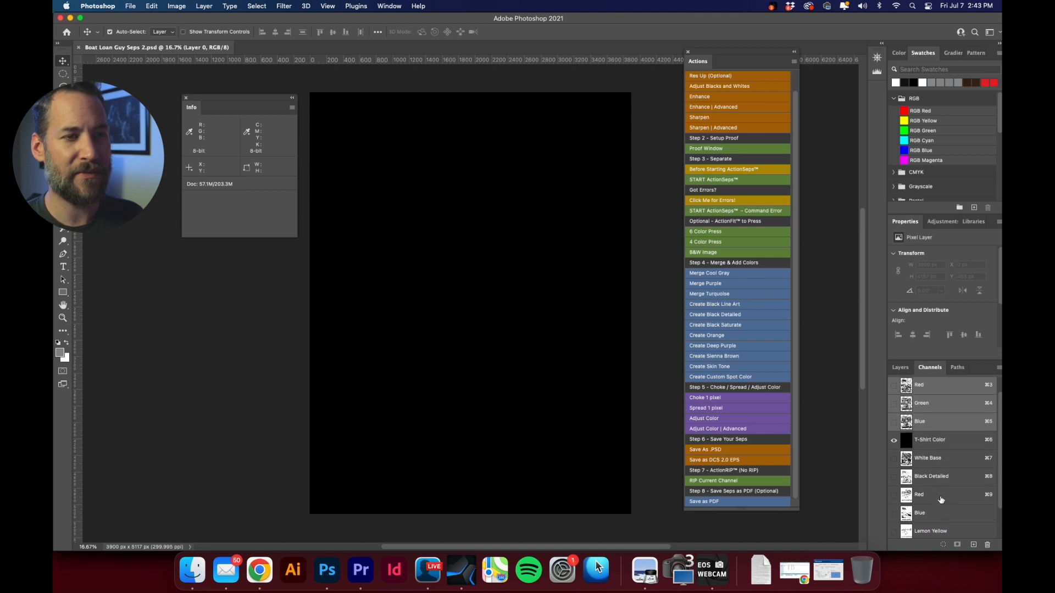
Preview the White Base channel, then hide T-Shirt Color and display only the original Red, Green and Blue channels.
left_click(893, 459)
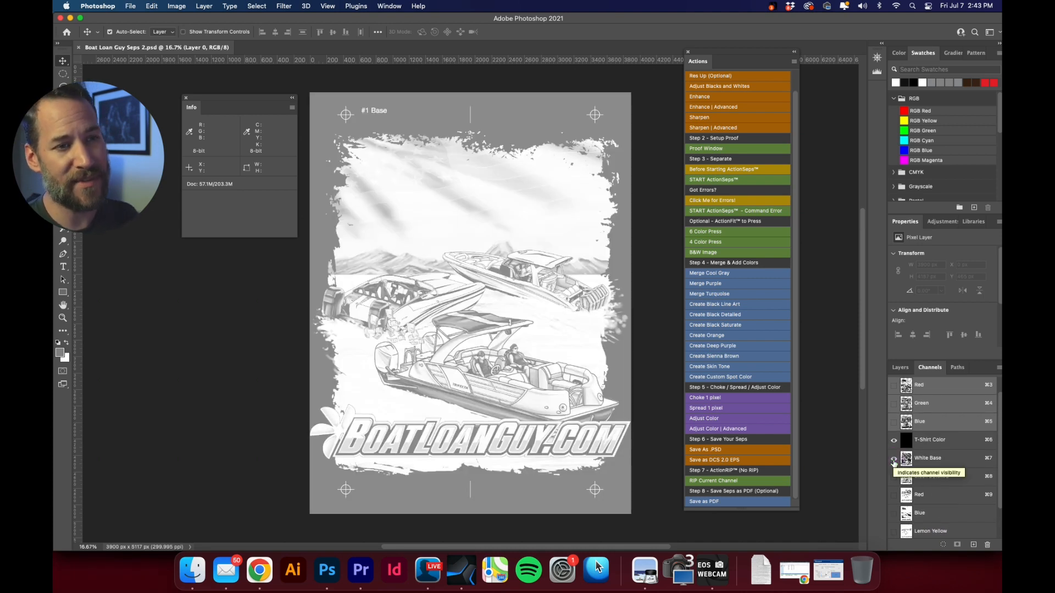
left_click(893, 460)
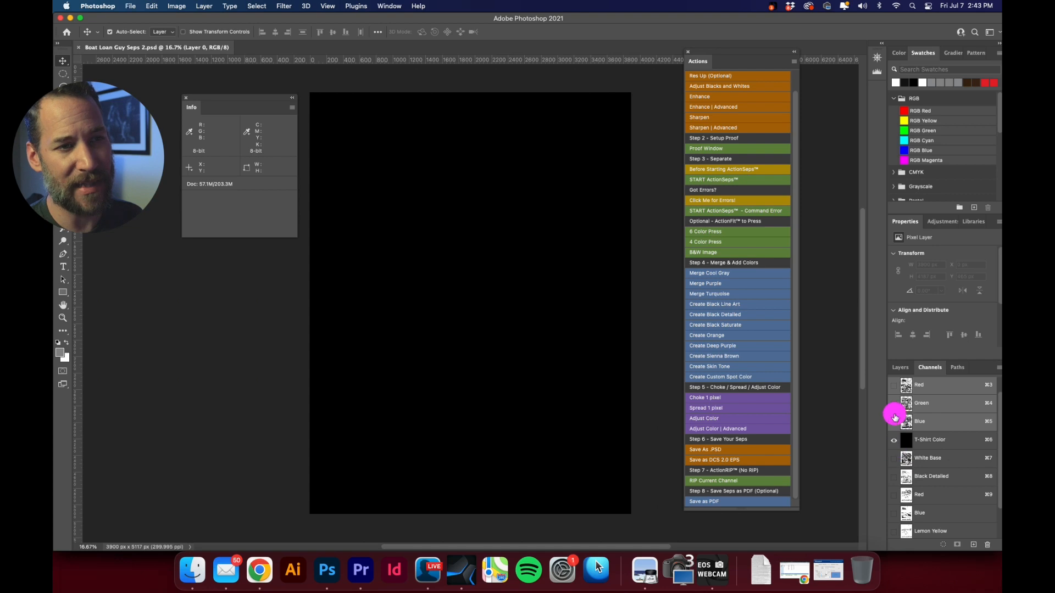
left_click(893, 385)
left_click(892, 444)
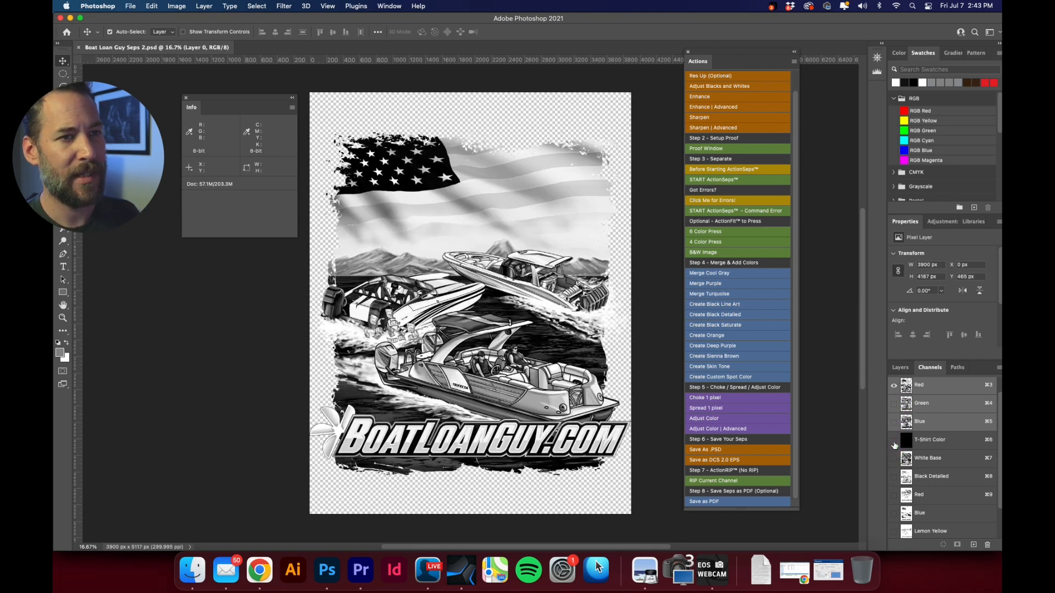
left_click(893, 403)
left_click(893, 422)
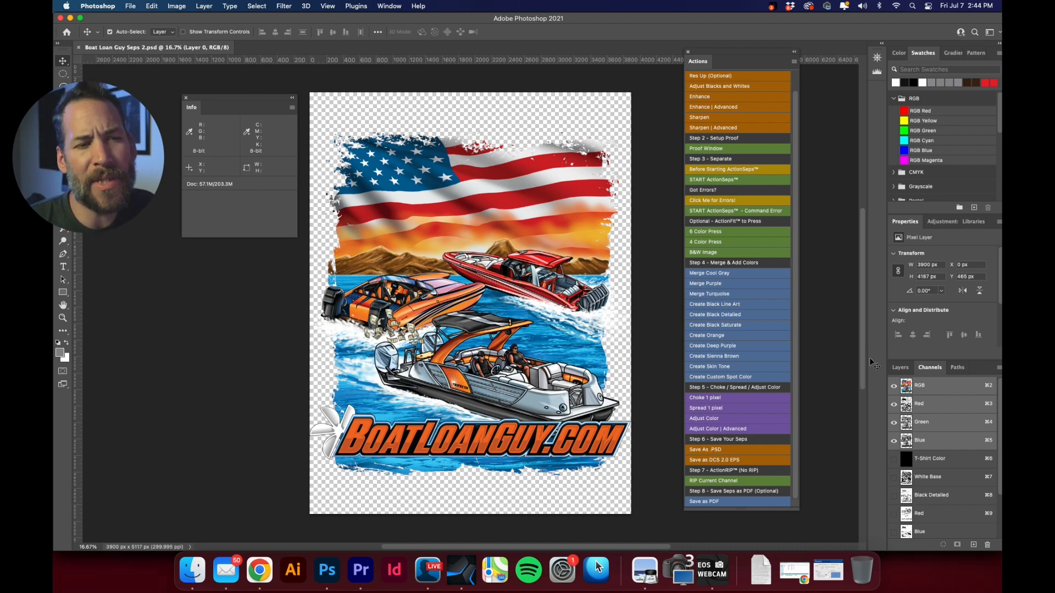
Isolate the T-Shirt Color channel and display the White Base and Black Detailed separations over it.
left_click(941, 459)
scroll(951, 445, "down", 3)
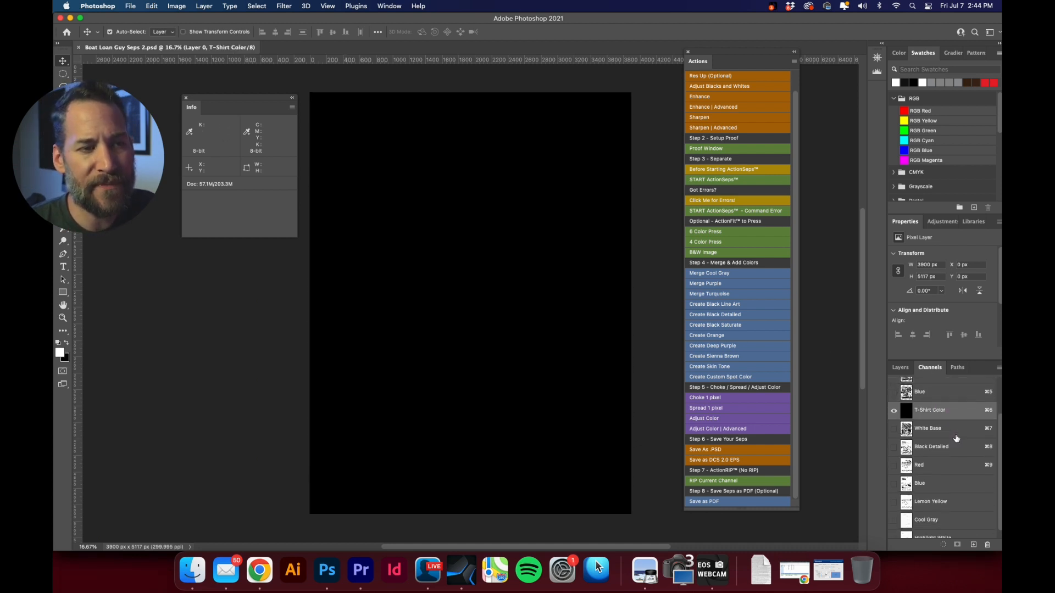
left_click(893, 429)
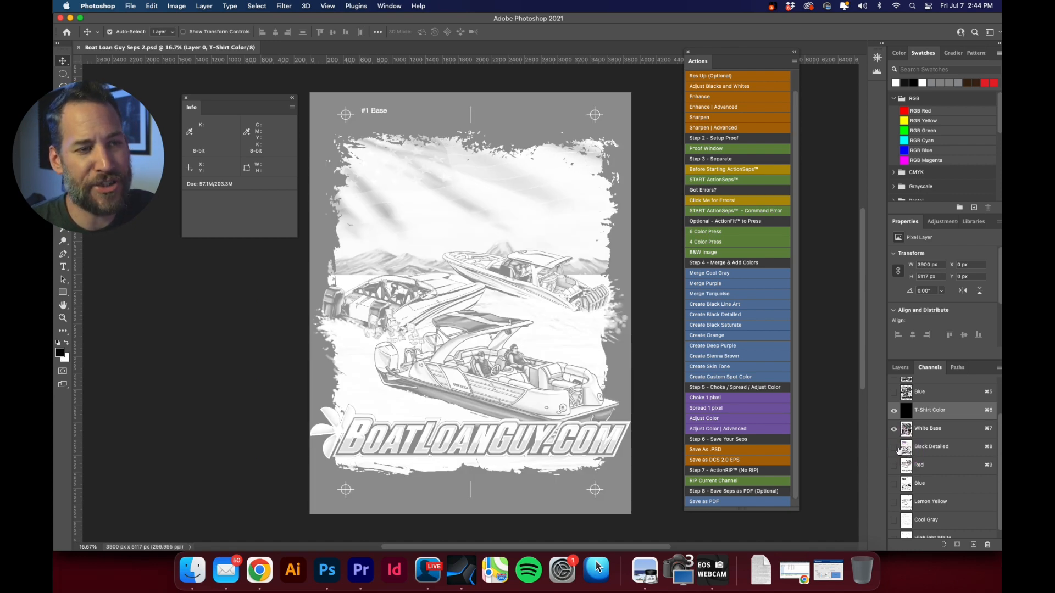
left_click(894, 447)
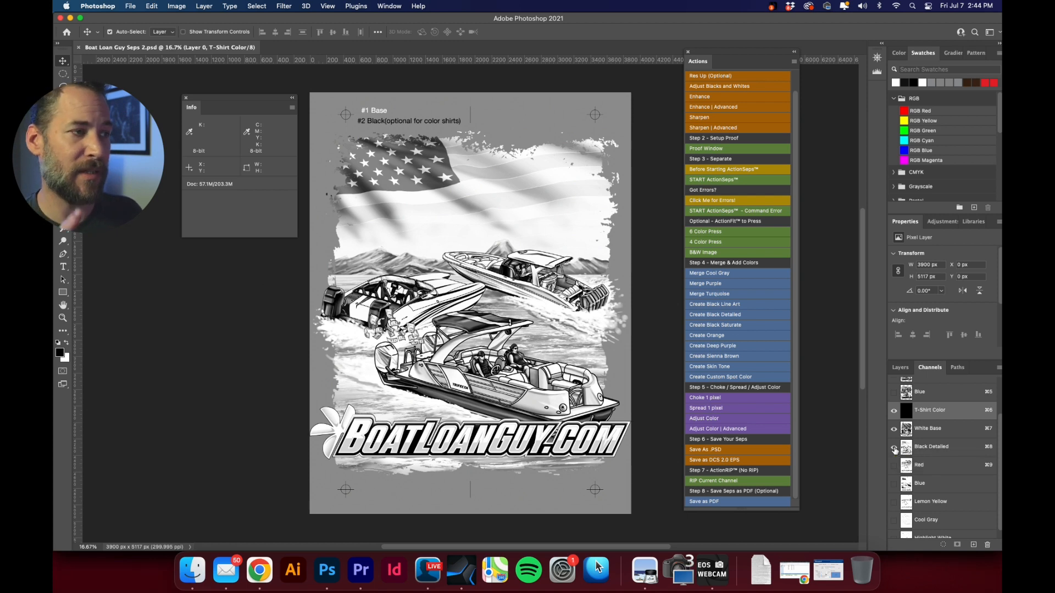
Add the spot Red, spot Blue, Lemon Yellow and Cool Gray channels to the separation preview.
scroll(893, 450, "down", 1)
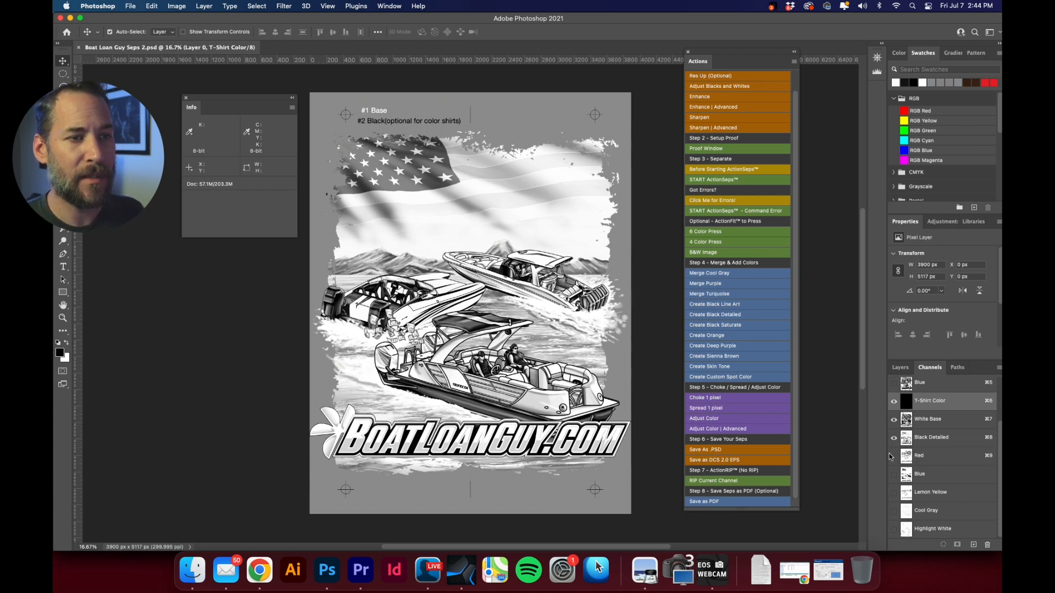
left_click(893, 457)
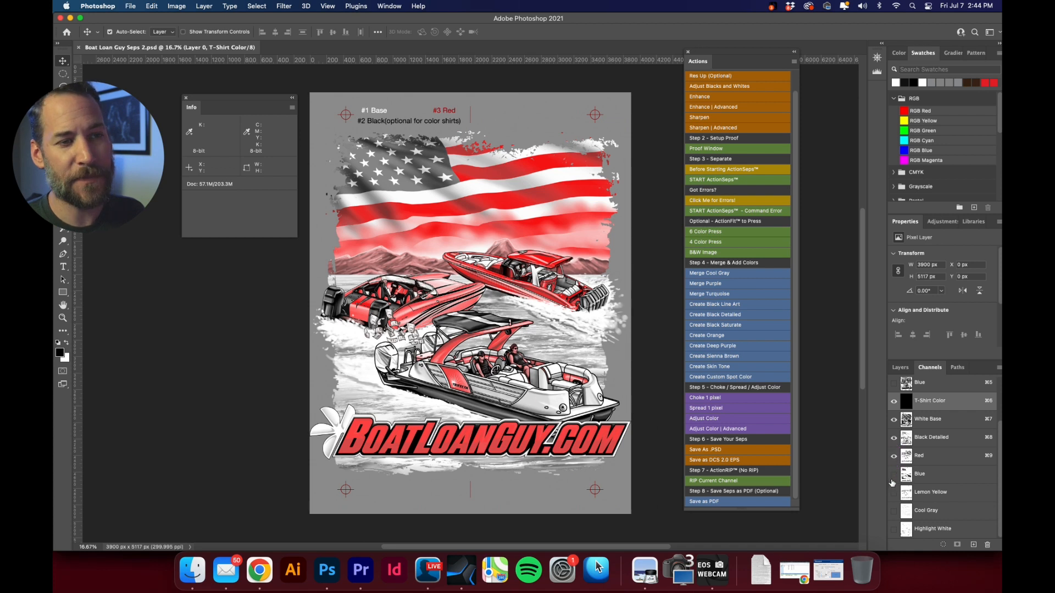
left_click(893, 475)
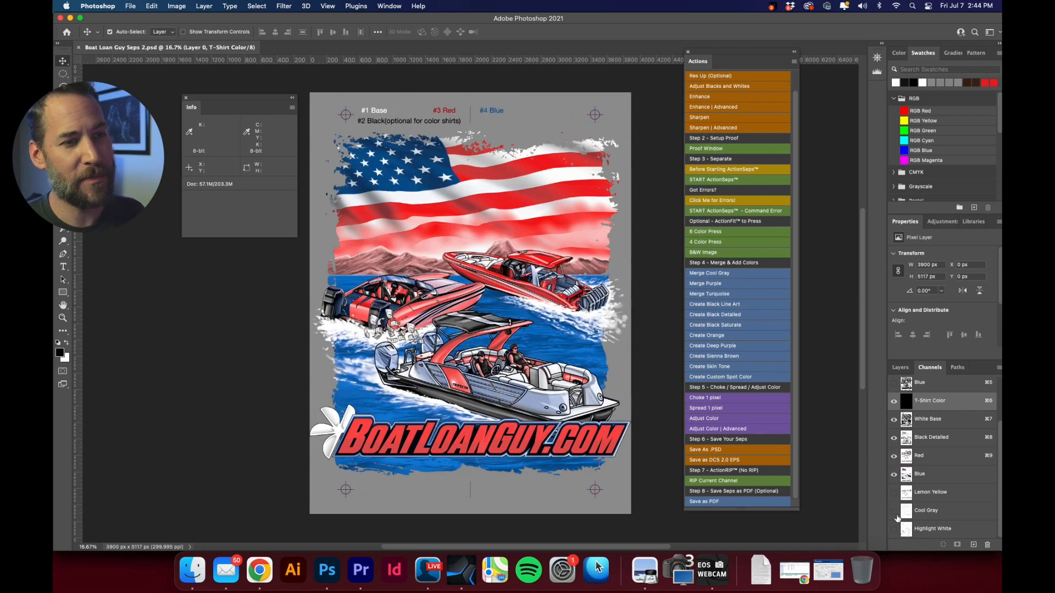
left_click(893, 493)
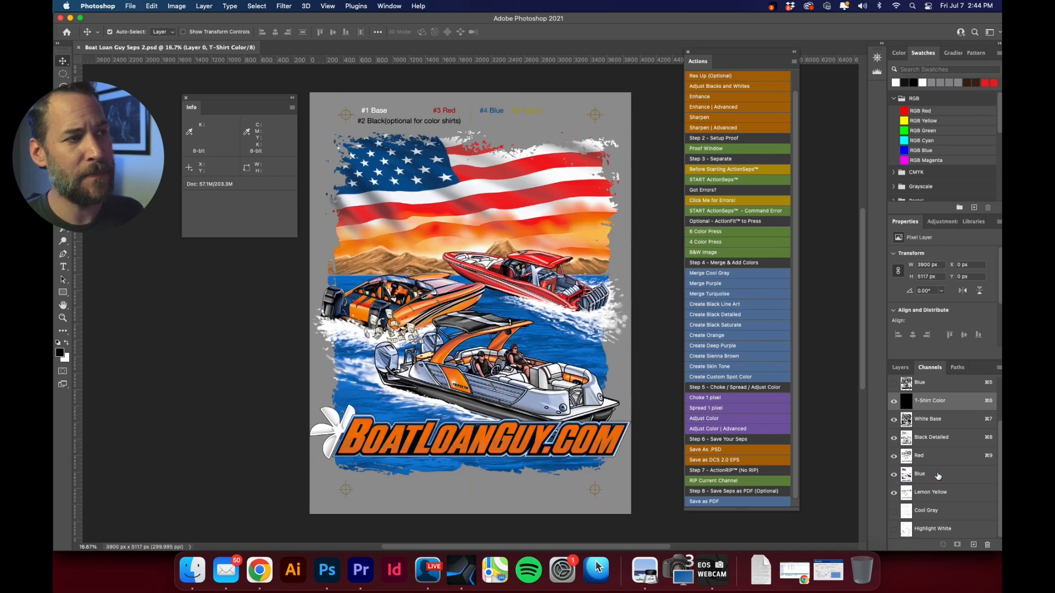
left_click(894, 512)
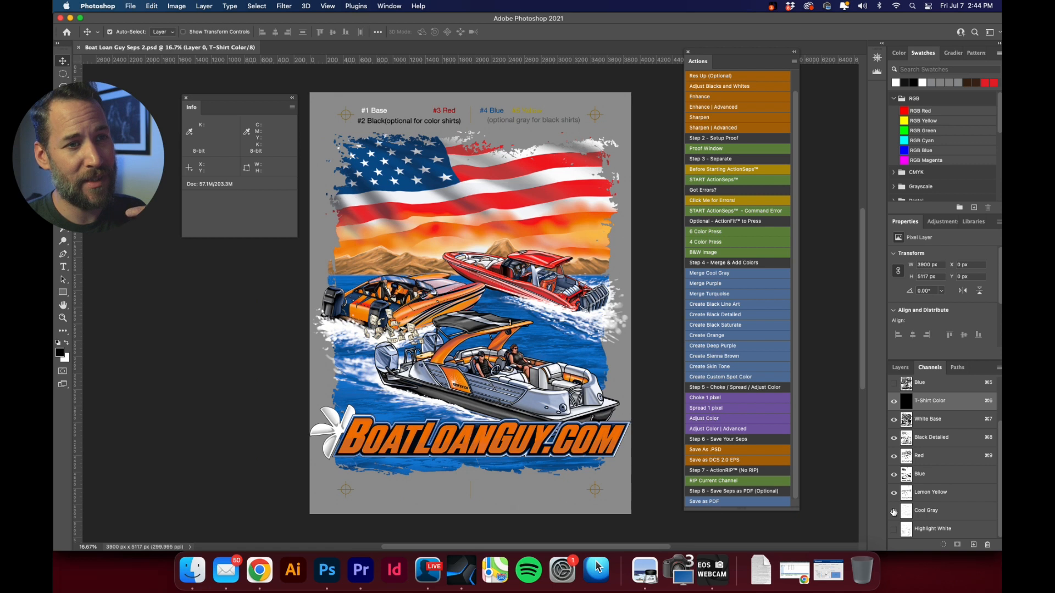
Hide the T-Shirt Color channel, compare the print with and without Cool Gray, and display Highlight White.
left_click(893, 401)
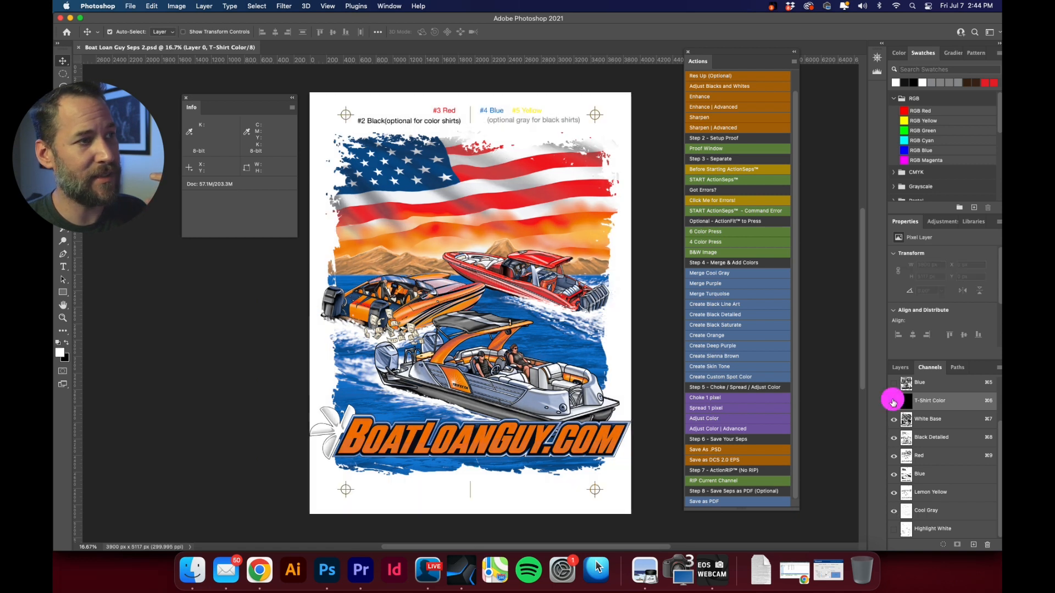
left_click(894, 512)
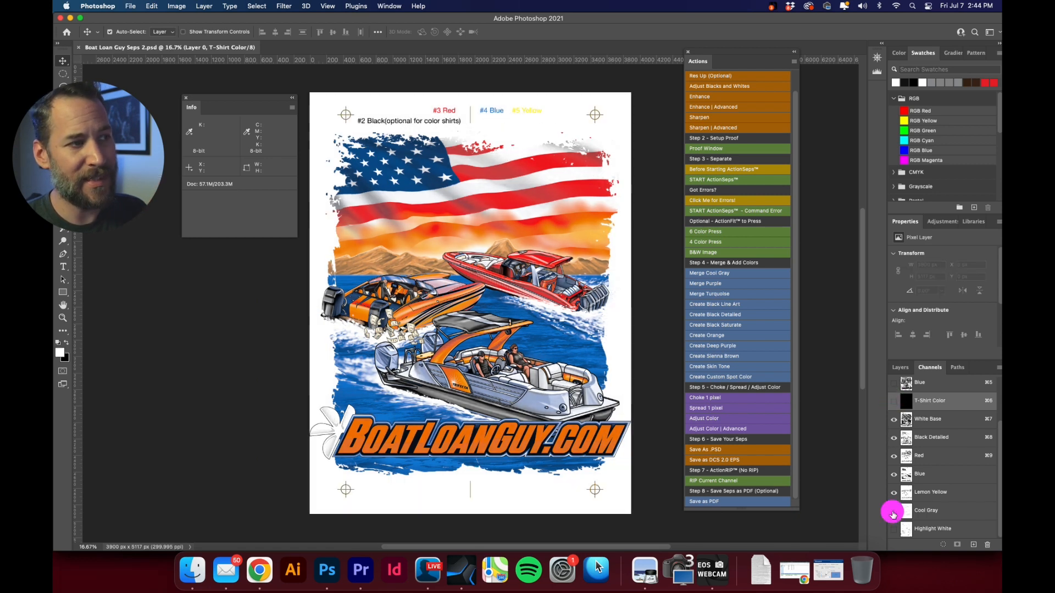
left_click(893, 513)
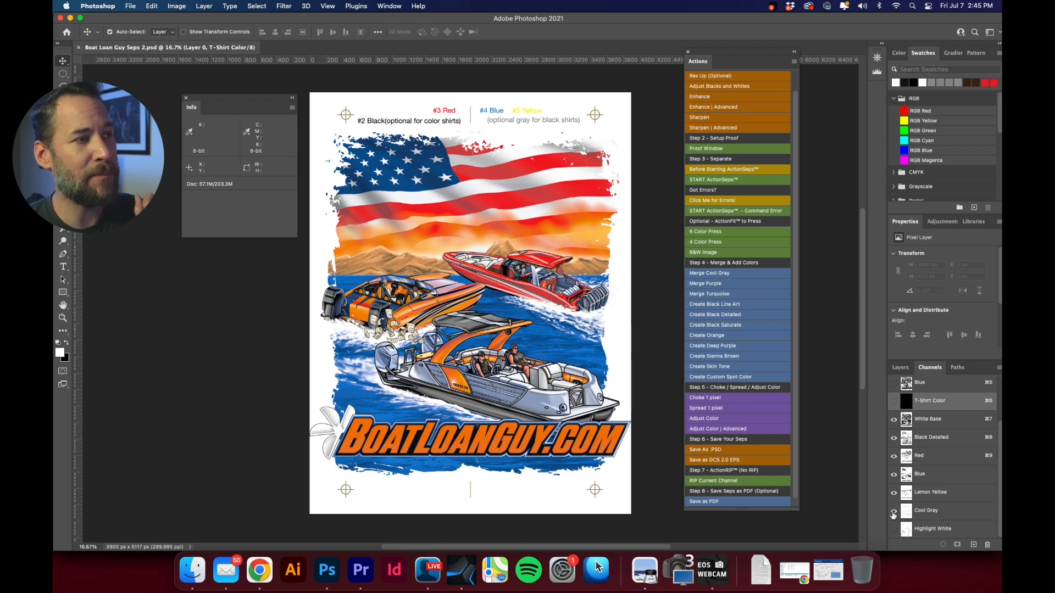
left_click(894, 529)
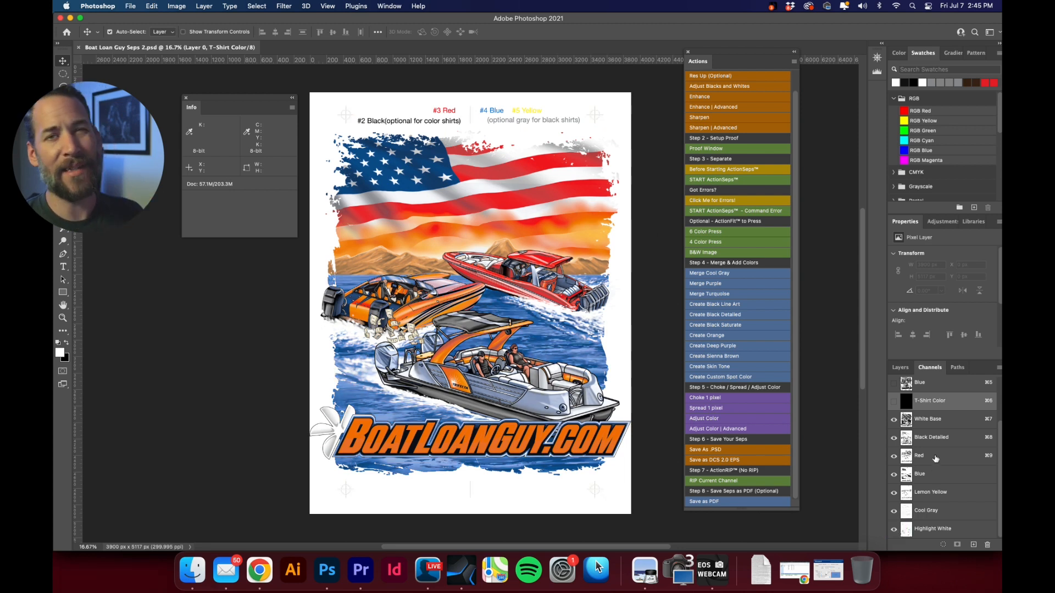
Inspect the water spray beneath the red boat up close with Highlight White hidden and shown.
key("super+space")
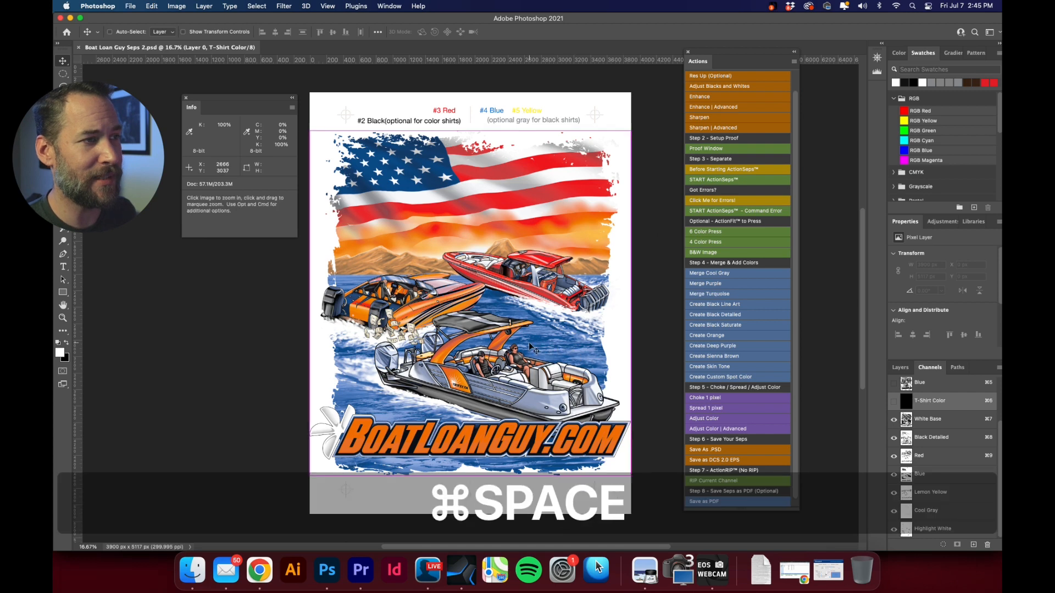
left_click(569, 365)
left_click_drag(569, 366, 516, 342)
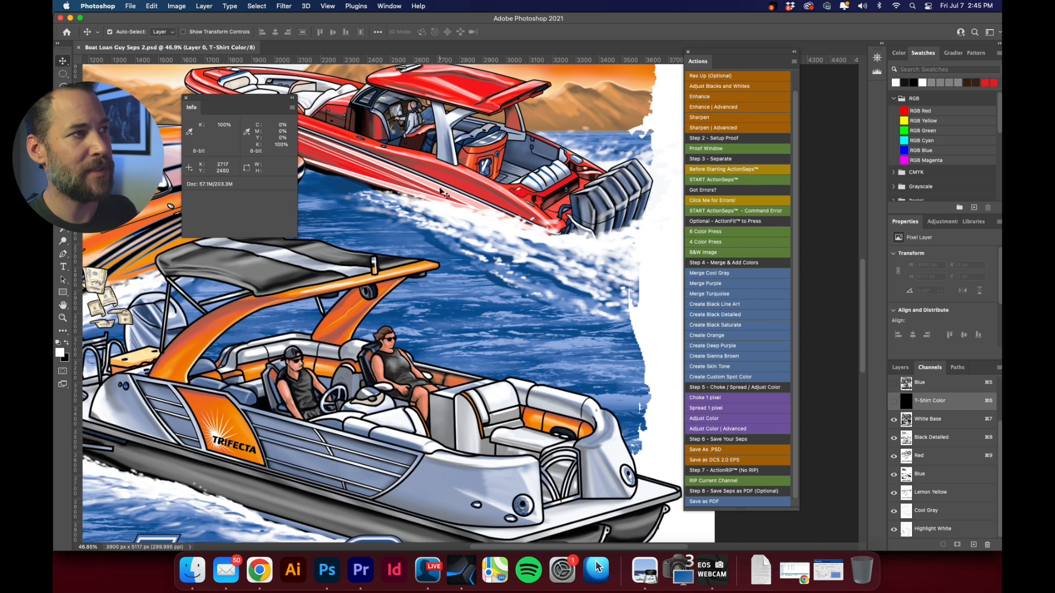
key("super+space")
left_click_drag(450, 189, 481, 210)
left_click(894, 531)
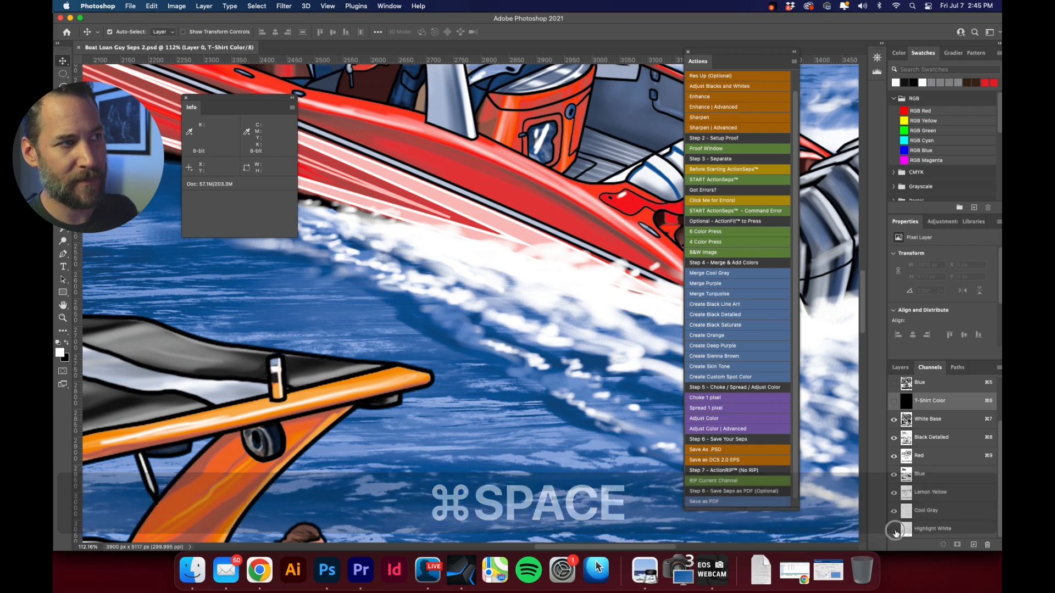
left_click(895, 532)
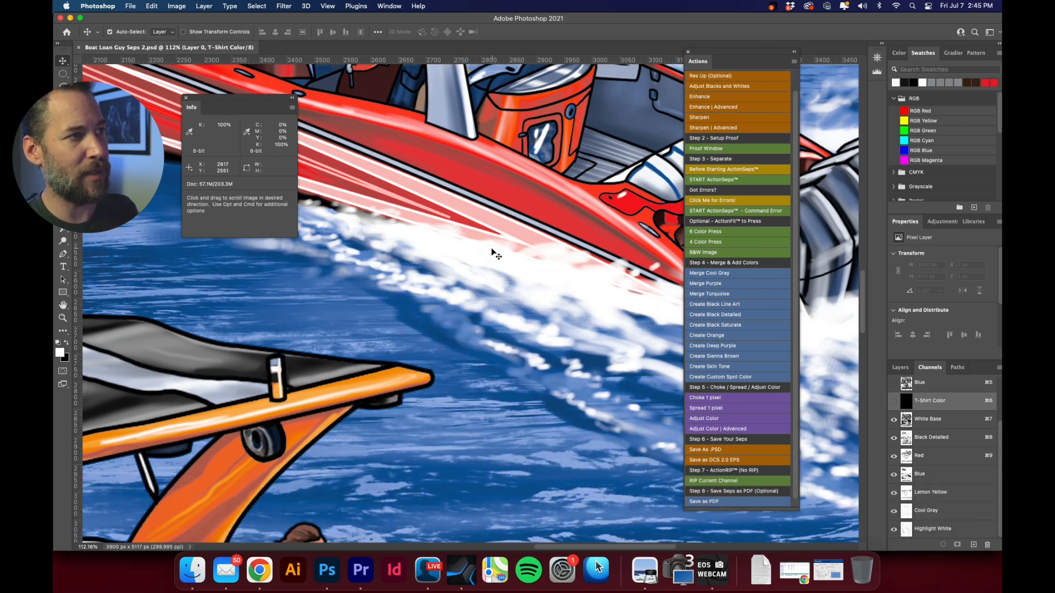
Examine the three boats and the flag at a wider view with all ink channels displayed.
key("alt+super+space")
left_click(541, 299)
left_click(541, 299)
left_click(546, 315)
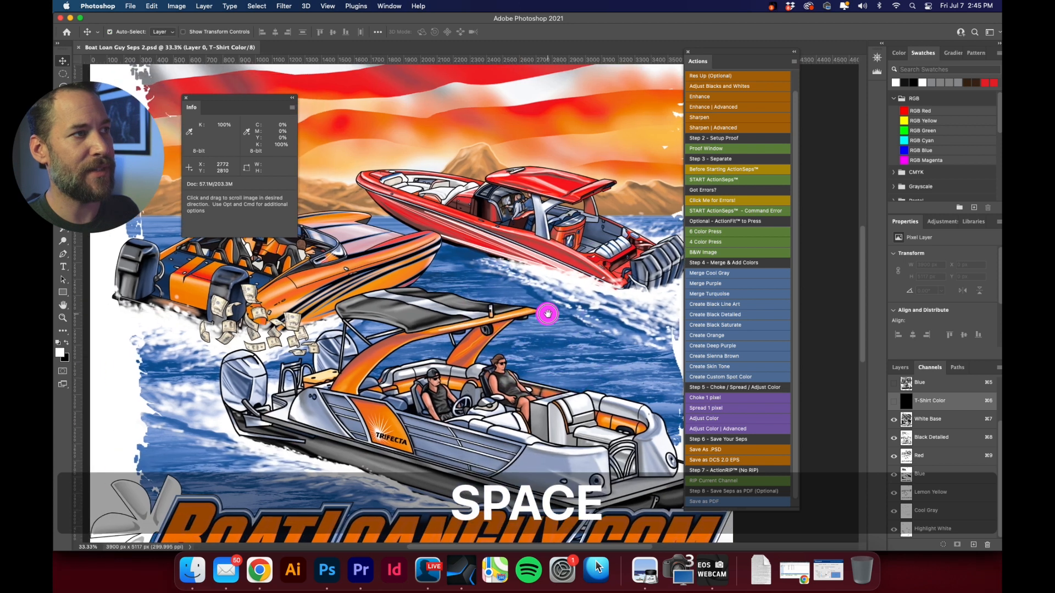
left_click_drag(546, 314, 551, 317)
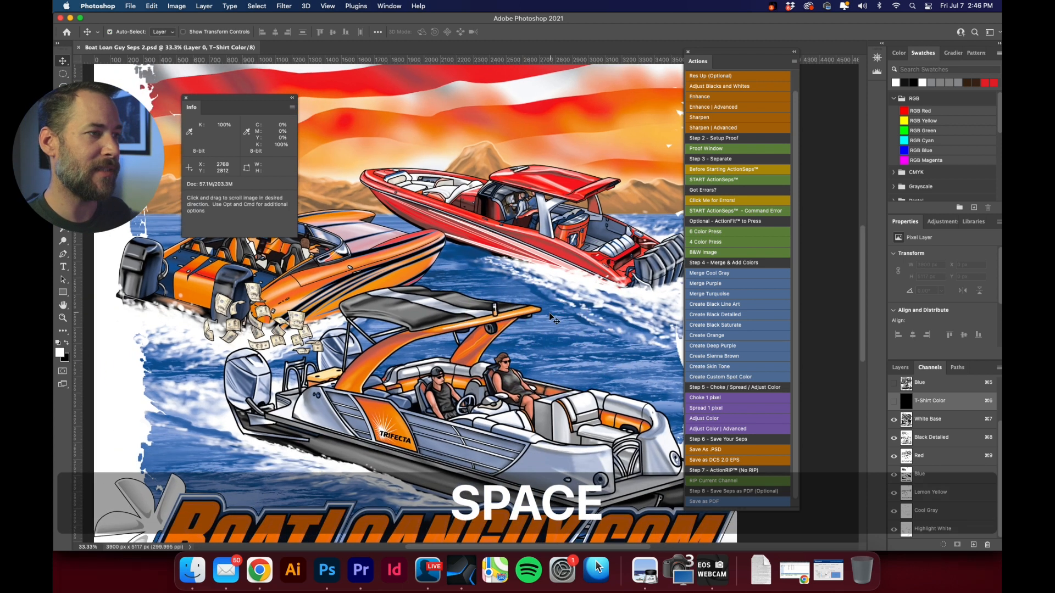
left_click_drag(538, 336, 524, 295)
left_click_drag(509, 260, 569, 311)
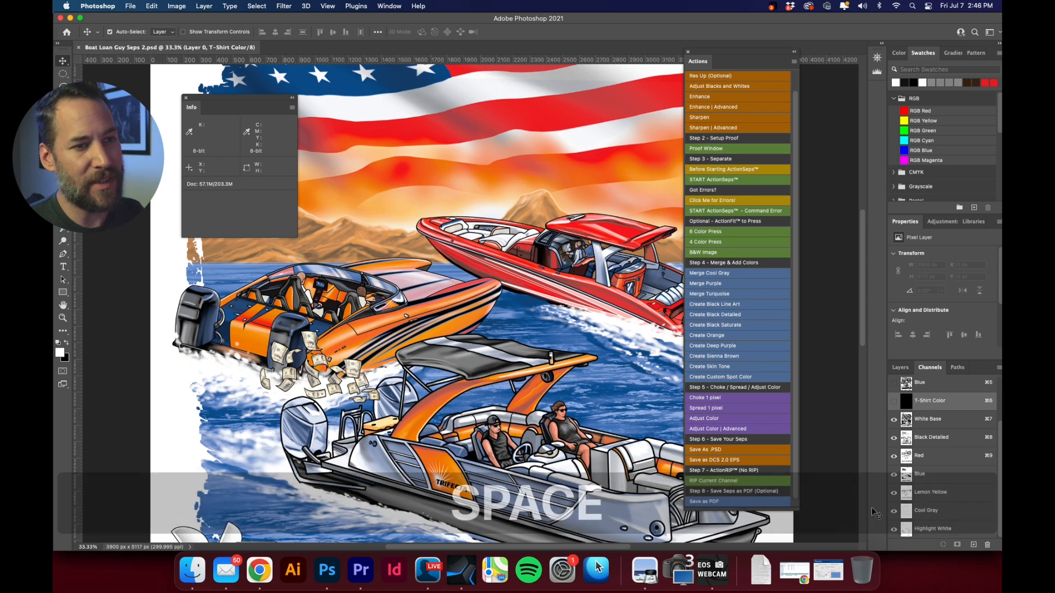
Hide all channels except Highlight White and examine its highlight areas across the boats and waves.
left_click(893, 529)
left_click_drag(891, 531, 914, 445)
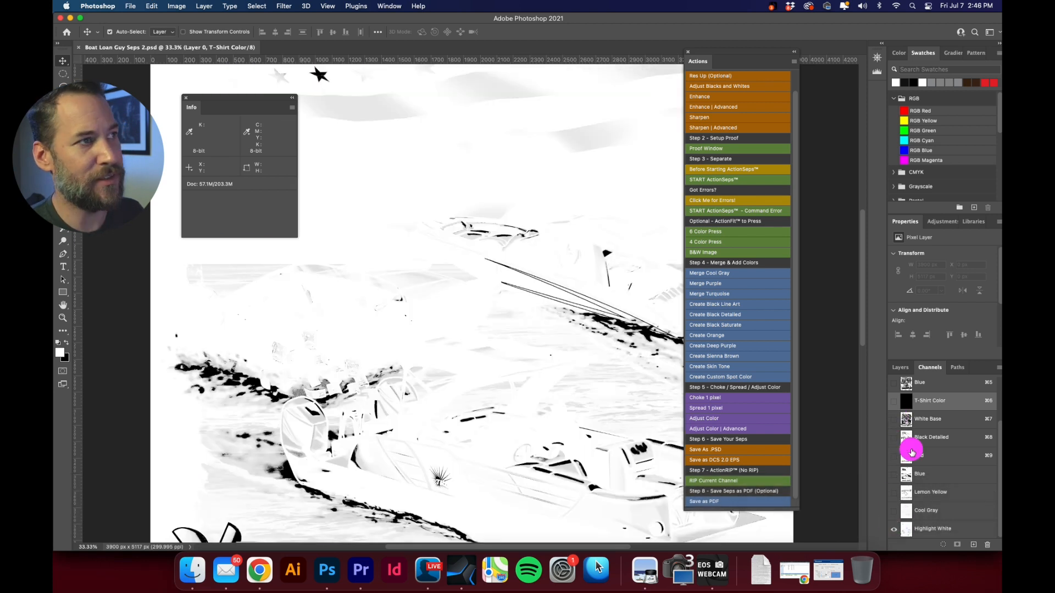
key("space")
left_click_drag(570, 410, 509, 374)
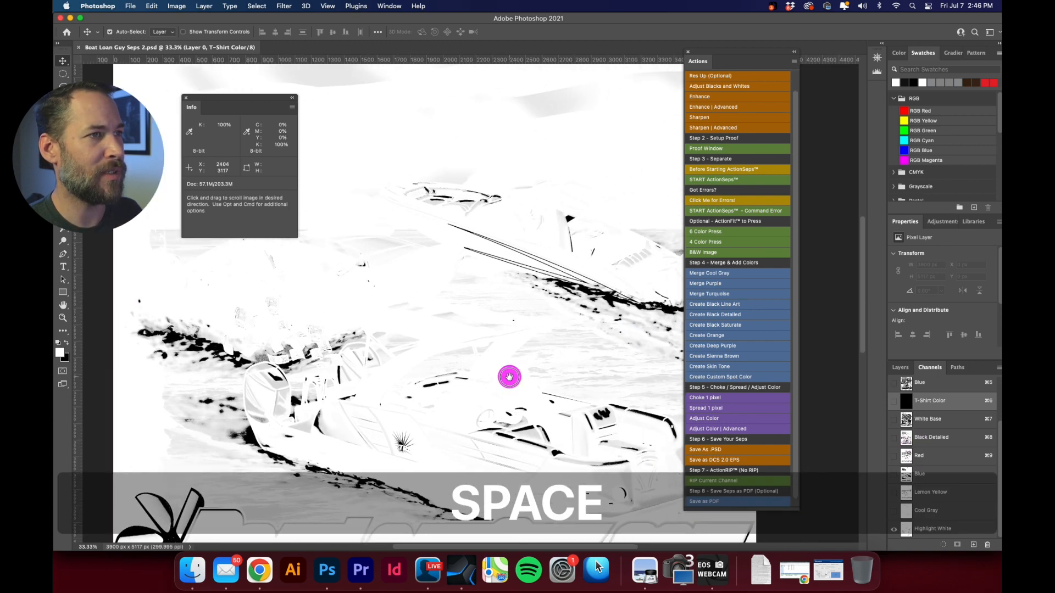
left_click_drag(433, 226, 464, 283)
left_click_drag(472, 409, 468, 314)
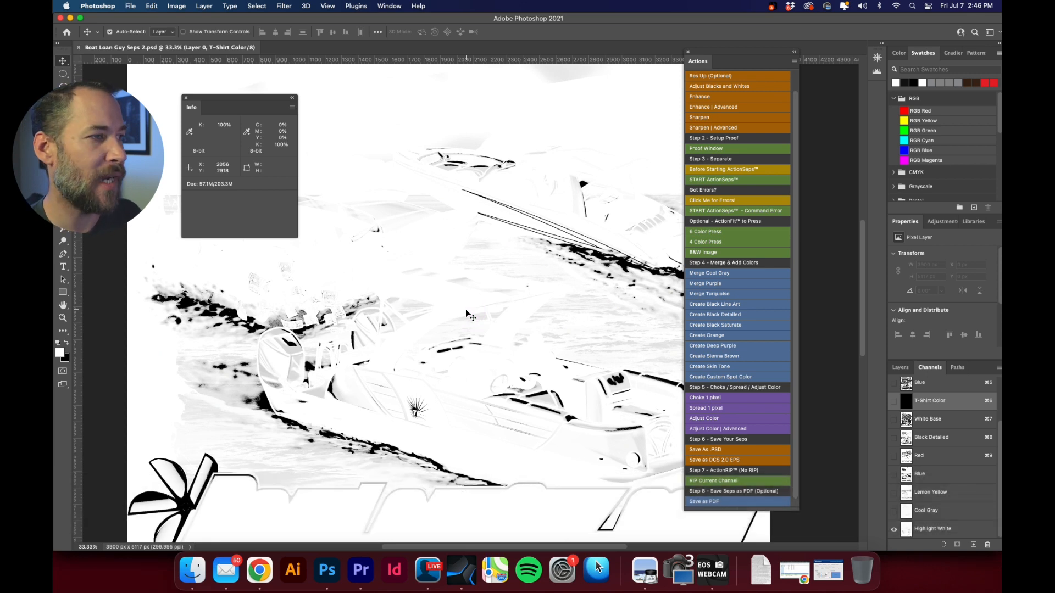
Display T-Shirt Color beneath Highlight White and examine the highlights on the shirt color across the whole design.
left_click(893, 405)
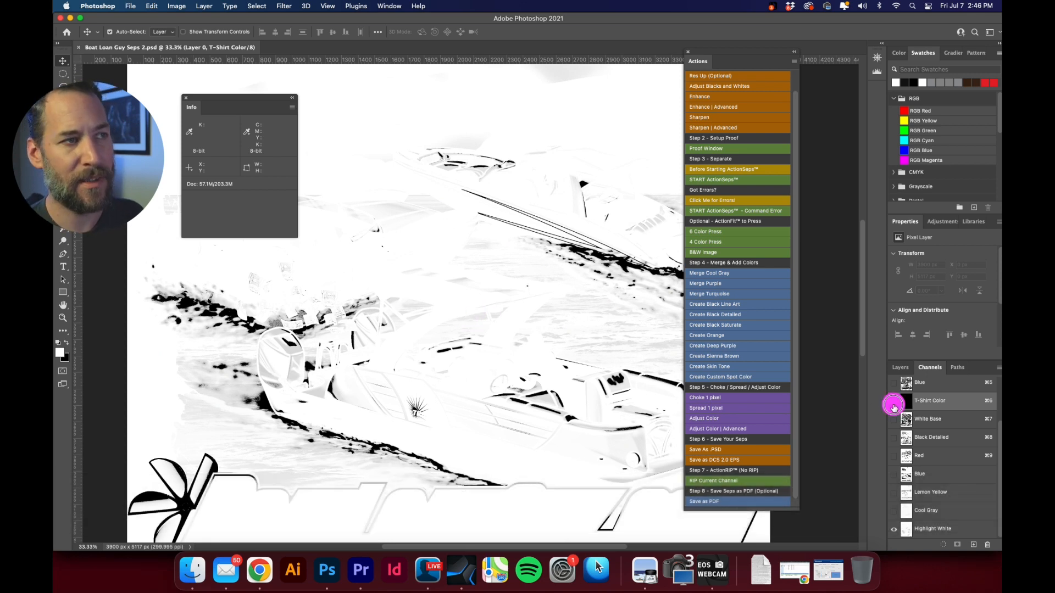
key("space")
left_click_drag(436, 170, 575, 294)
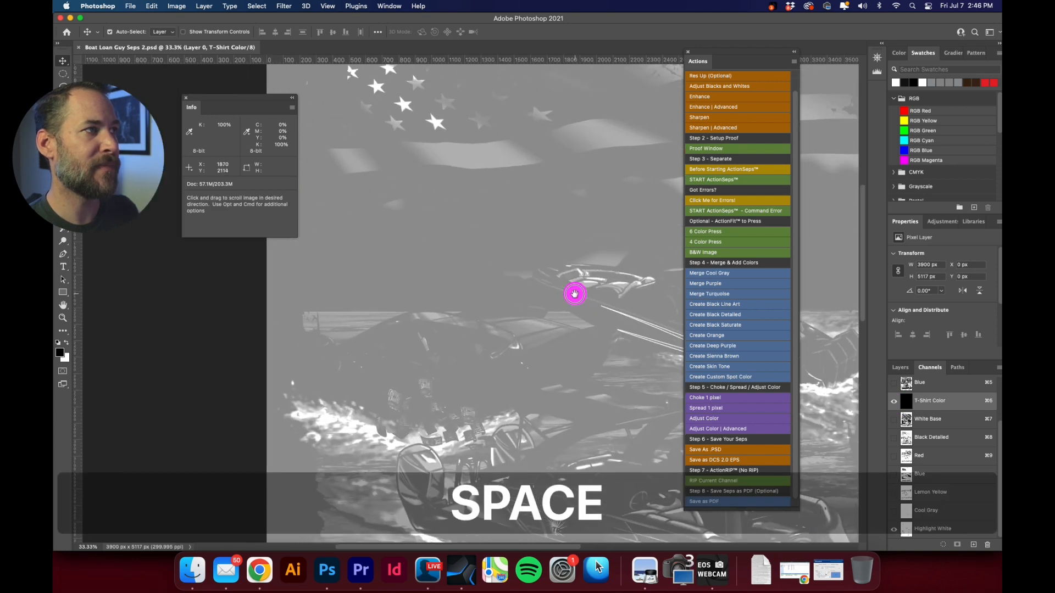
left_click_drag(559, 370, 429, 223)
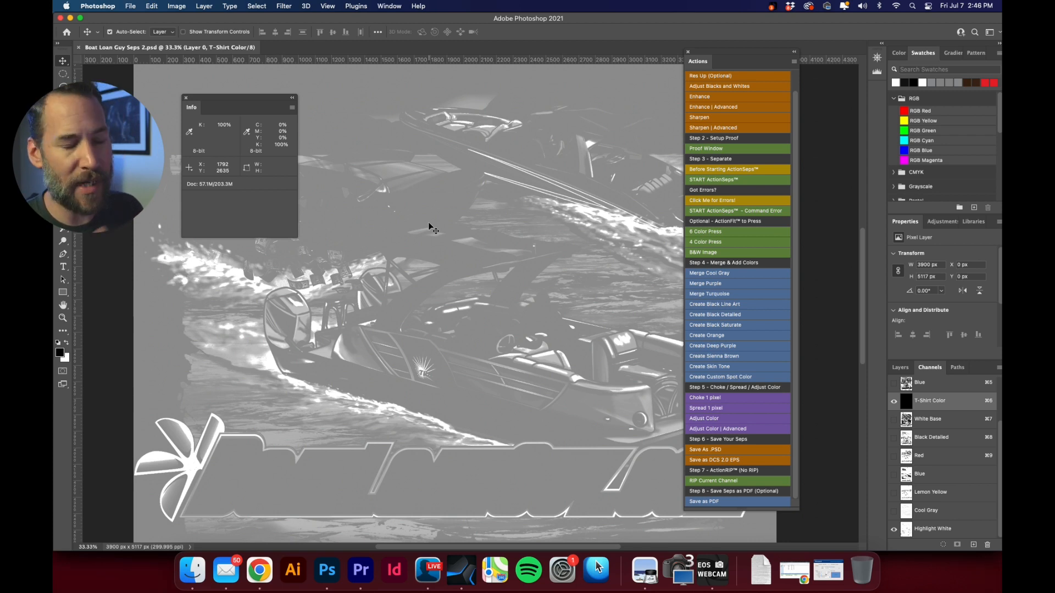
key("super+0")
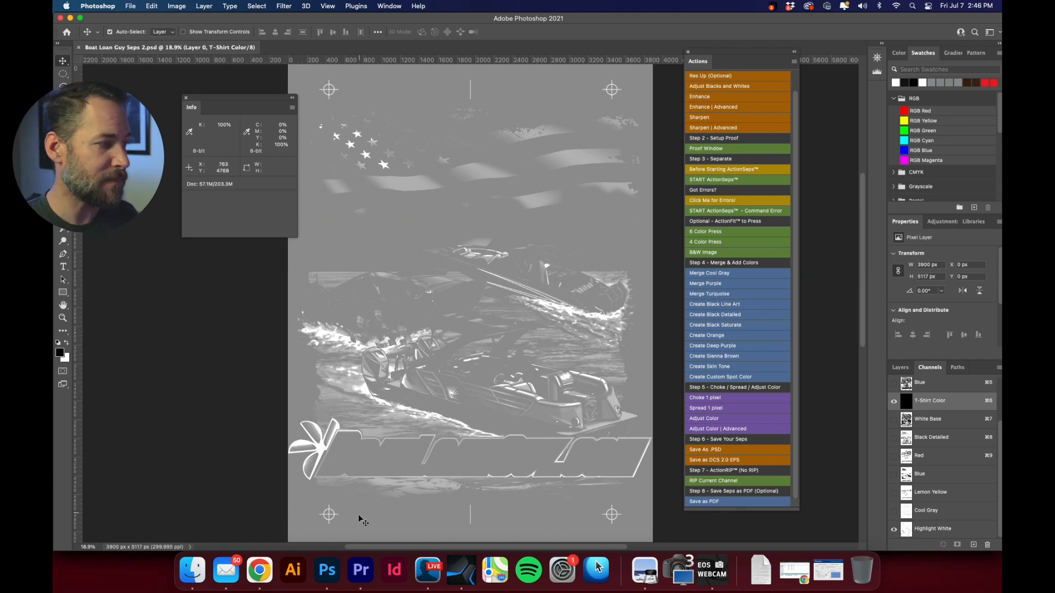
Switch to Color Theory Presentation.pdf in Preview and examine the Sim Process Colors page.
left_click(644, 571)
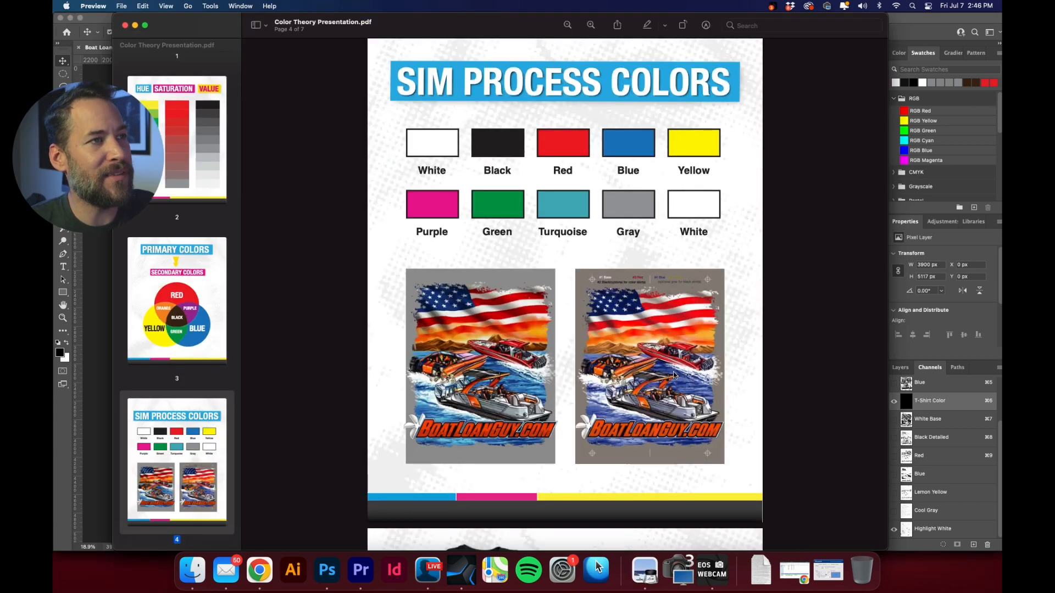
scroll(665, 363, "down", 1)
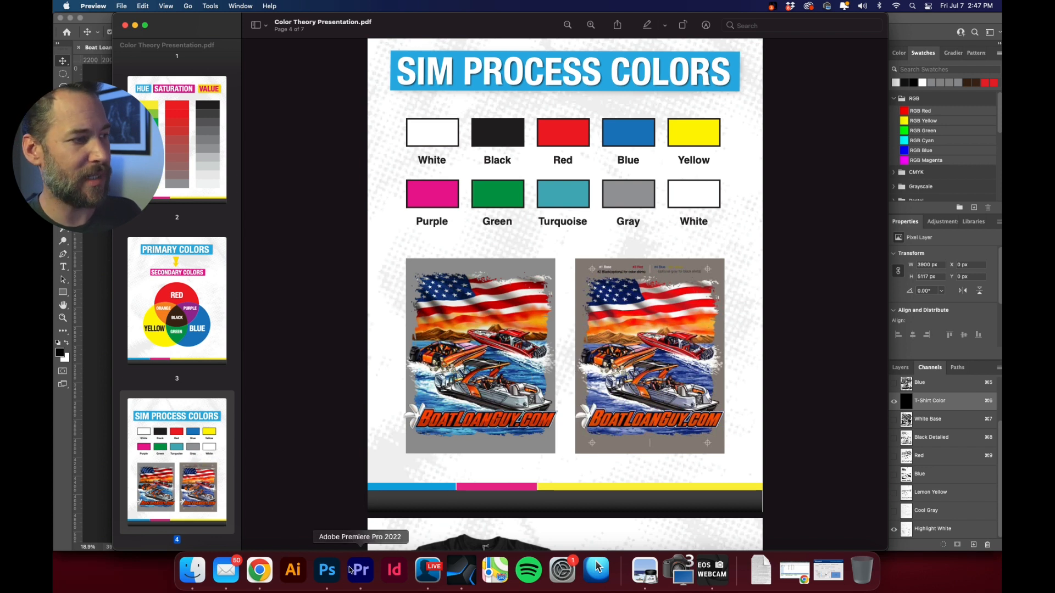
Return to Photoshop and display the White Base, Black Detailed, Red, Blue, Lemon Yellow and Cool Gray channels together.
left_click(328, 571)
left_click_drag(893, 419, 913, 497)
Set the Blue channel's spot ink color to hex 017fd8.
double_click(934, 476)
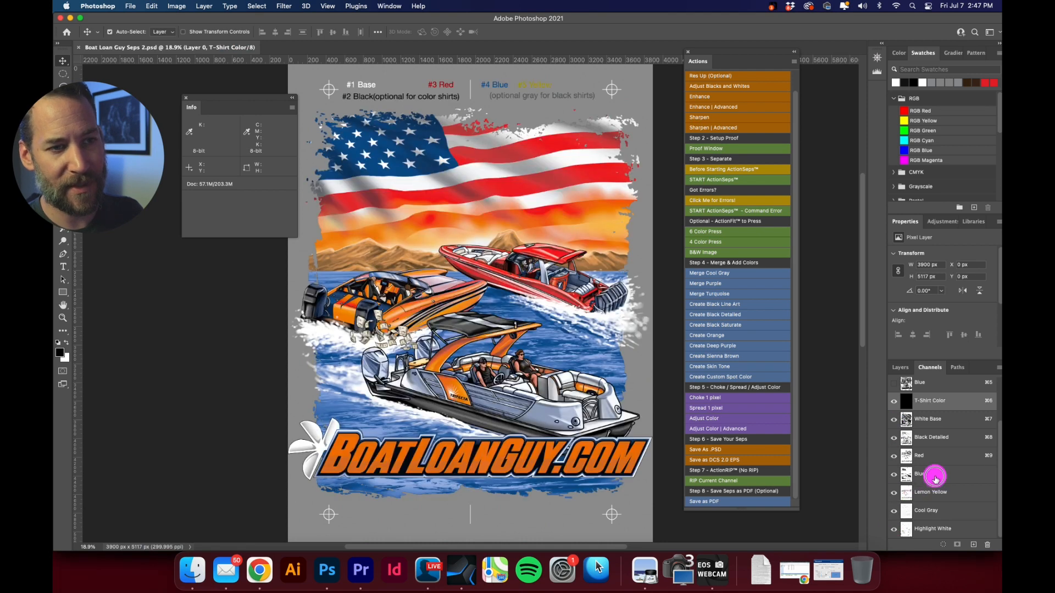
left_click(550, 384)
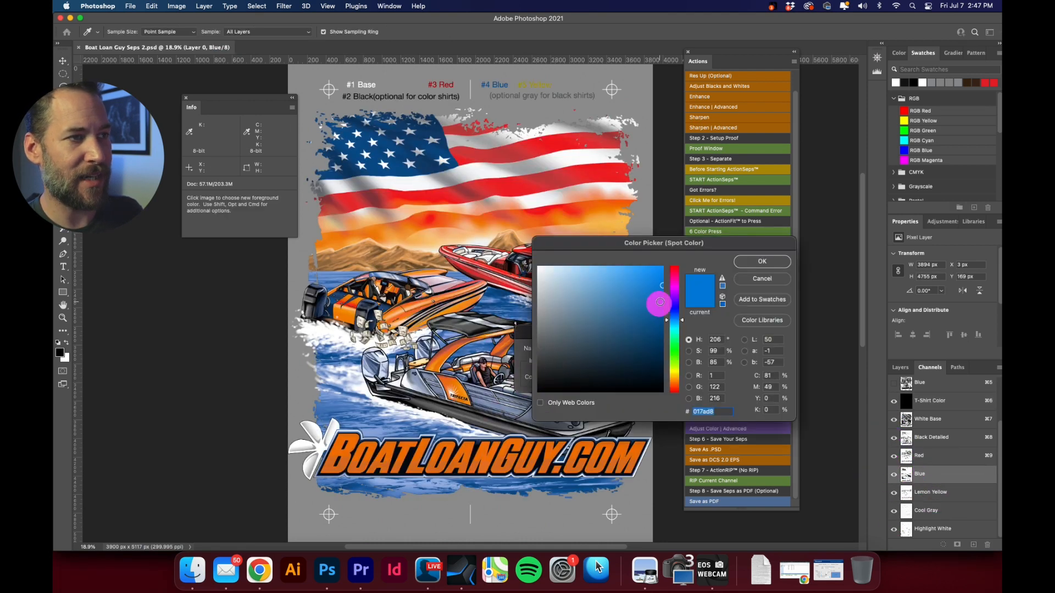
mouse_move(683, 320)
left_mouse_down()
mouse_move(683, 309)
mouse_move(685, 320)
left_mouse_up()
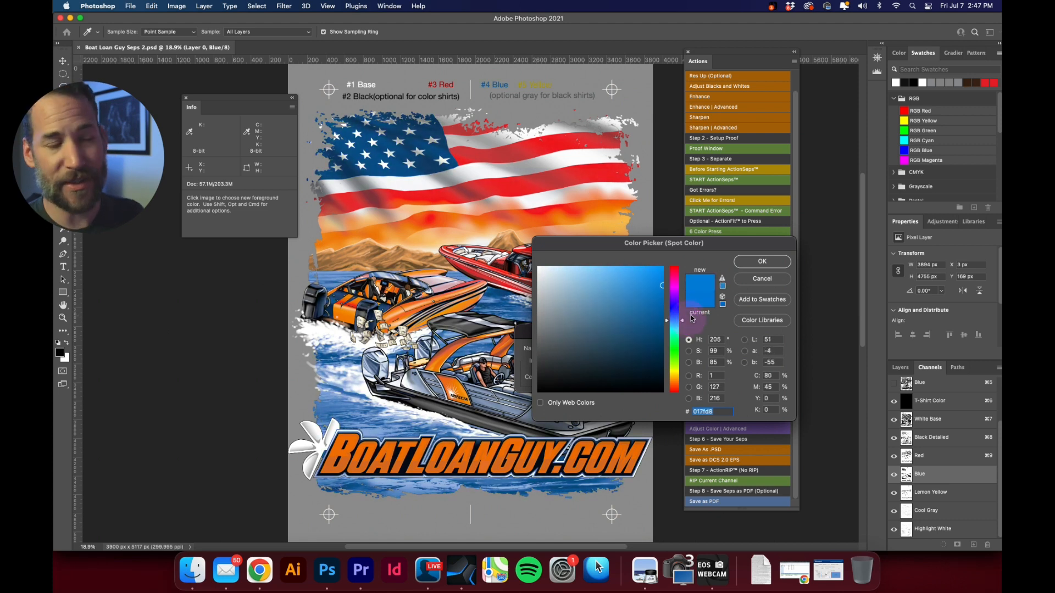
left_click(747, 263)
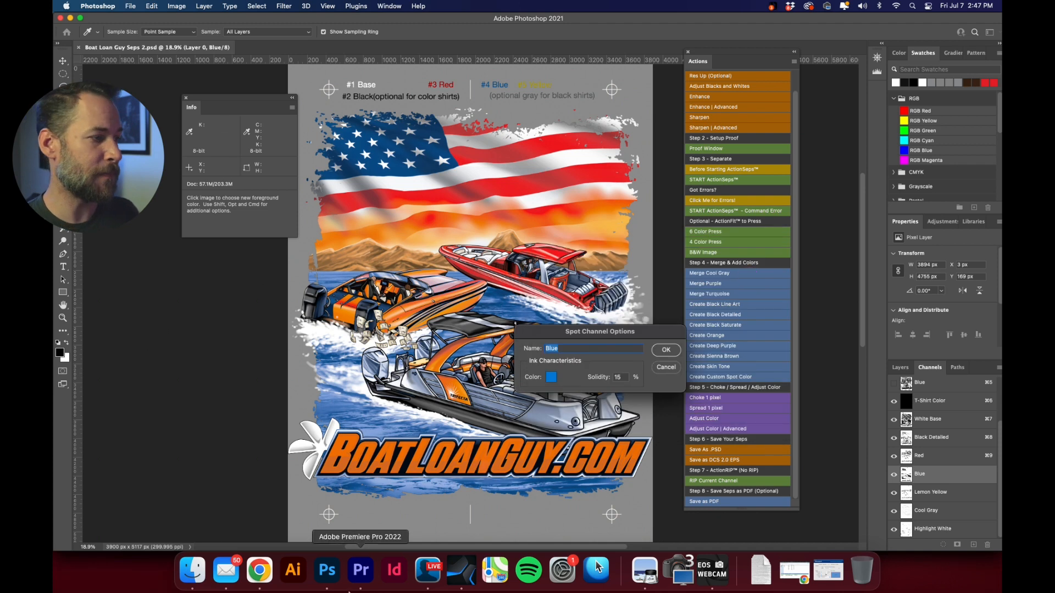
Switch to Color Theory Presentation.pdf in Preview and examine the Value page with the color and grayscale shirts.
left_click(644, 572)
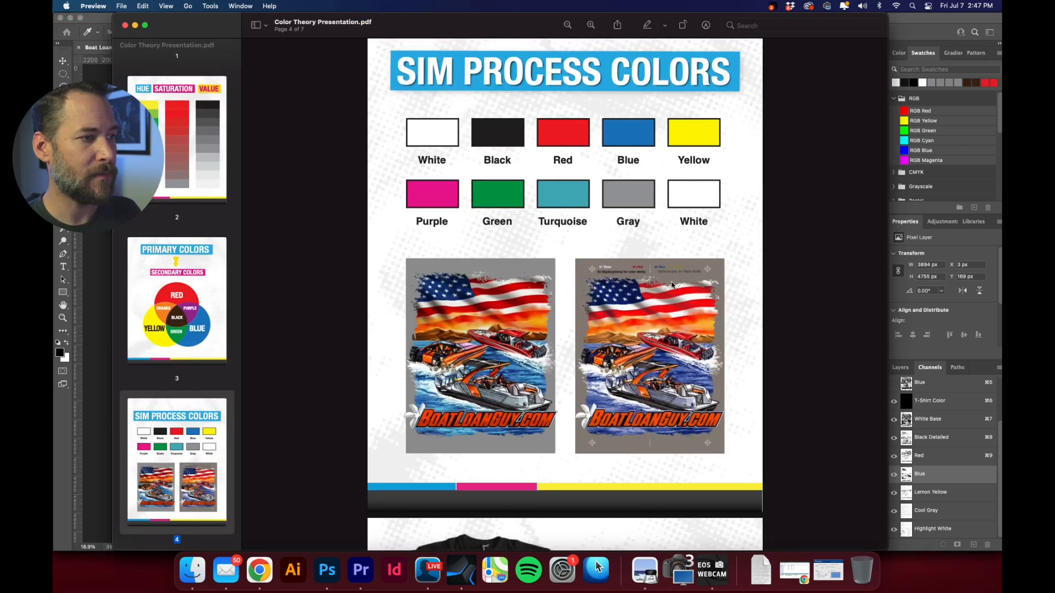
scroll(671, 285, "down", 5)
scroll(671, 285, "down", 4)
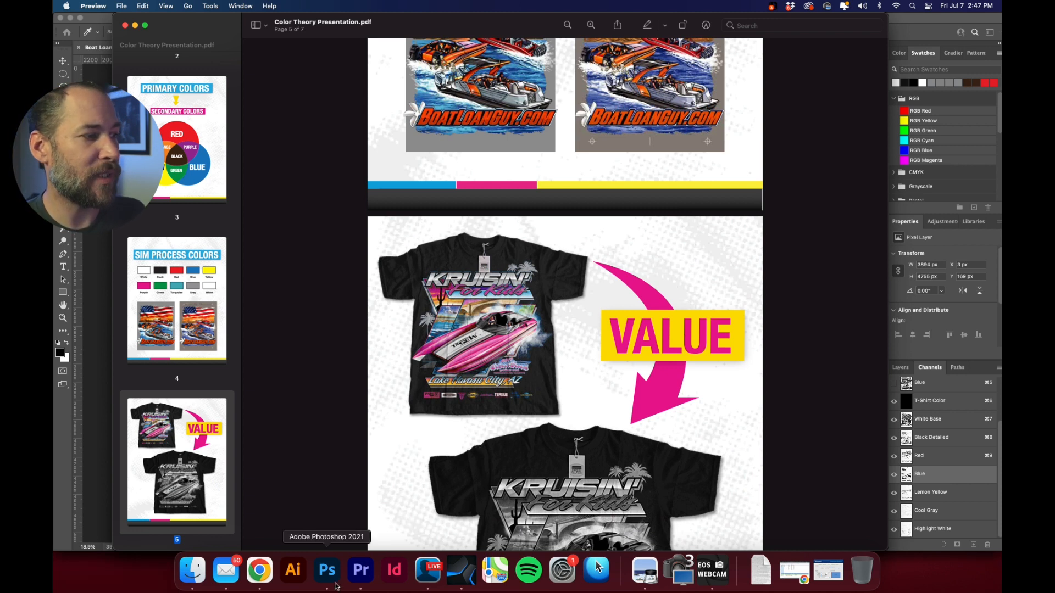
Return to Photoshop and hide the channels from Black Detailed to Highlight White, leaving White Base on T-Shirt Color.
left_click(327, 571)
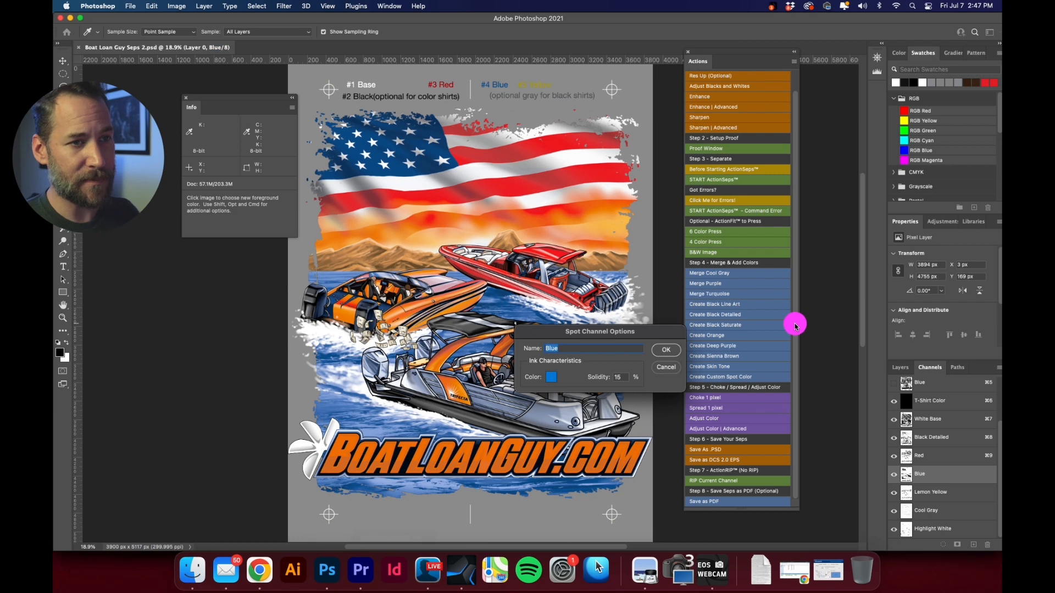
left_click_drag(894, 437, 895, 534)
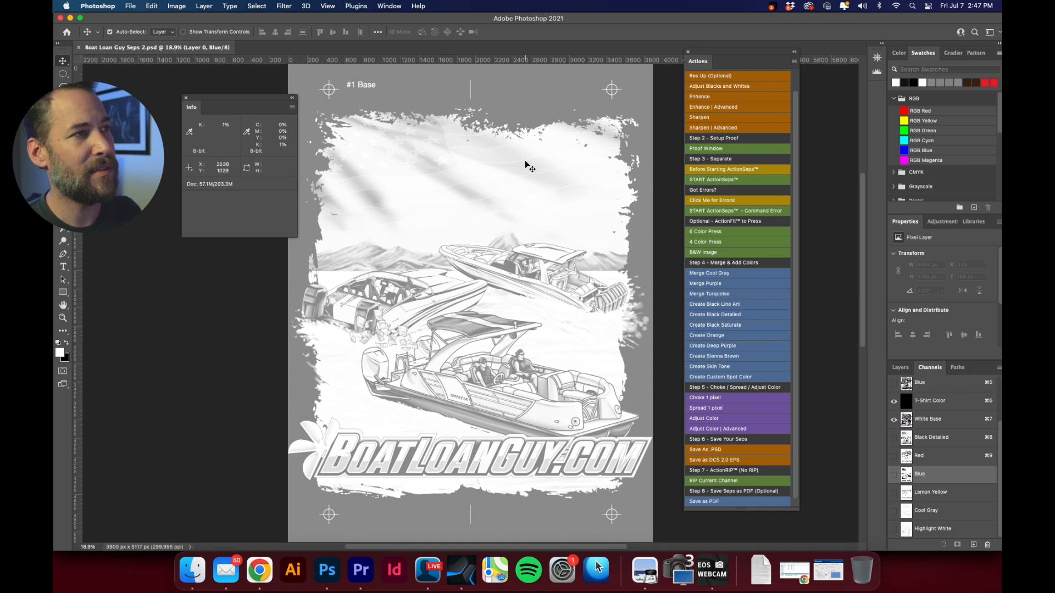
Close the Boat Loan Guy Seps 2.psd document and open the recent file REALISTIC.jpg.
left_click(79, 48)
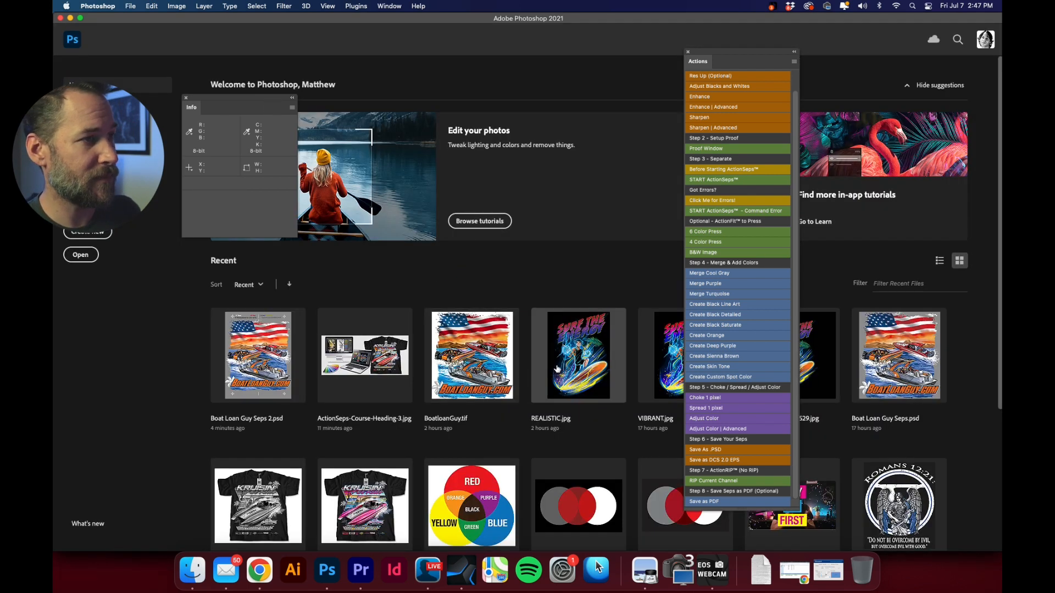
left_click(577, 359)
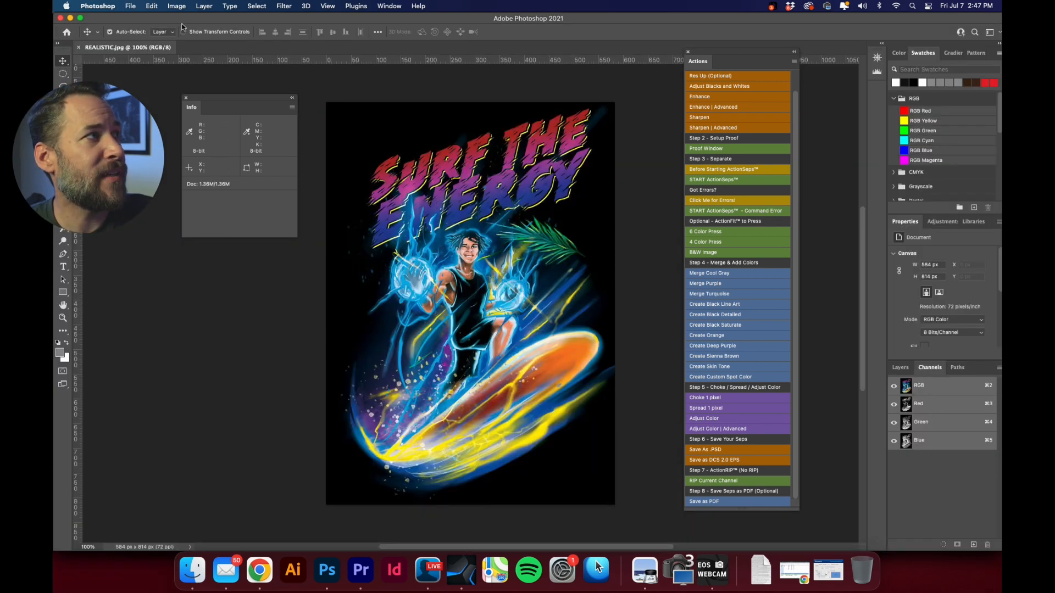
Convert the Surf the Energy artwork to Grayscale mode to view its values, and undo the conversion.
left_click(176, 6)
mouse_move(180, 19)
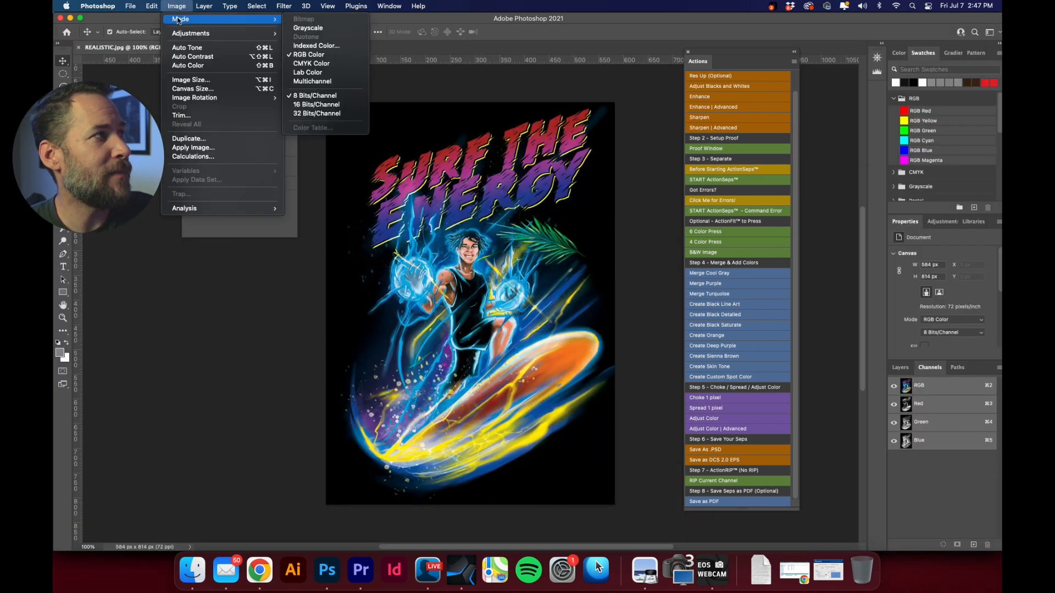
left_click(314, 29)
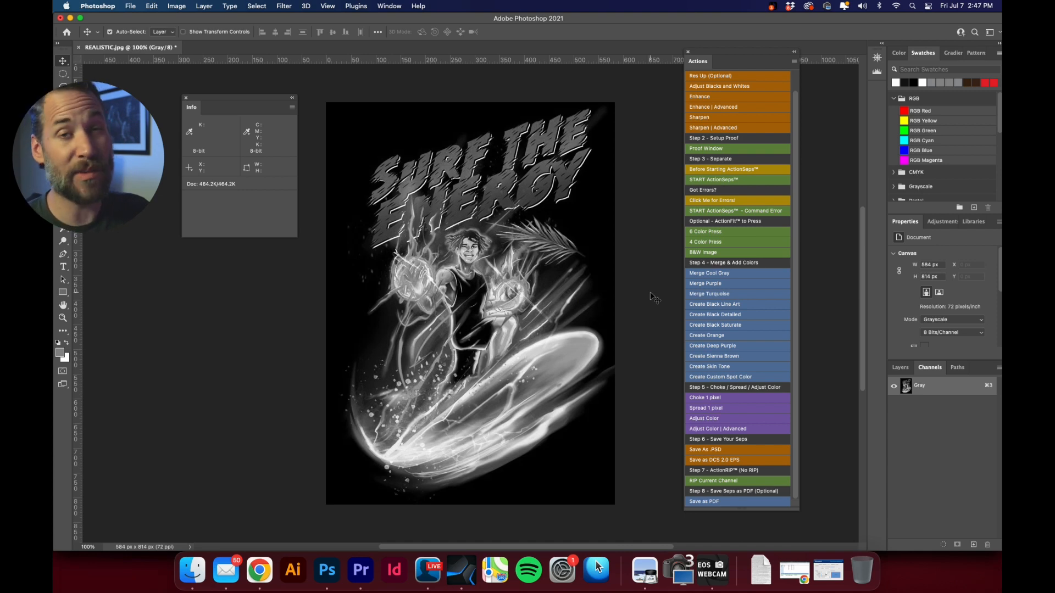
key("super+z")
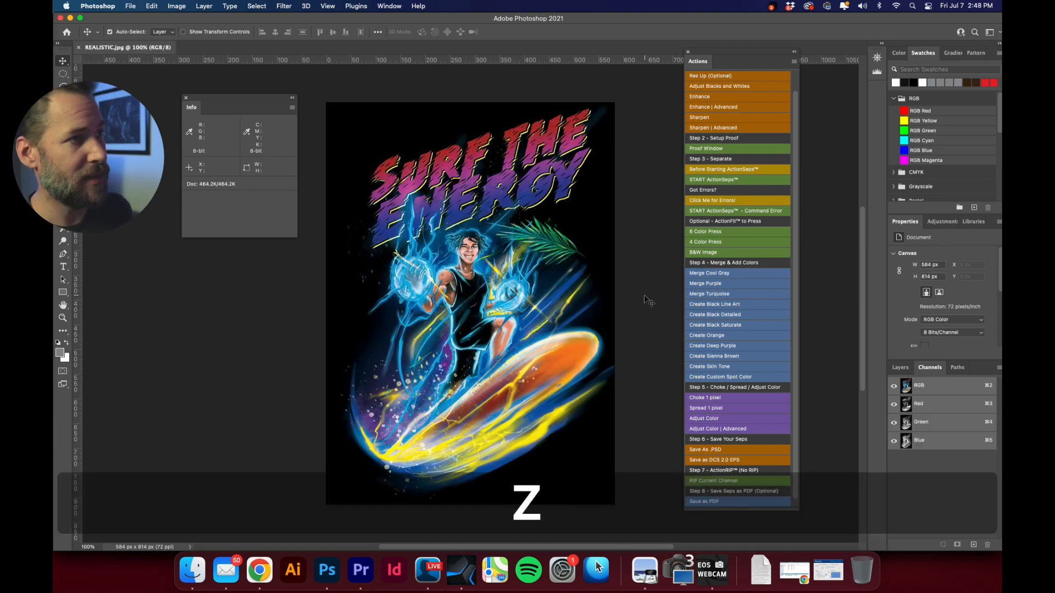
Unlock the Background layer and run the START ActionSeps action to separate the artwork into spot channels.
left_click_drag(499, 118, 548, 138)
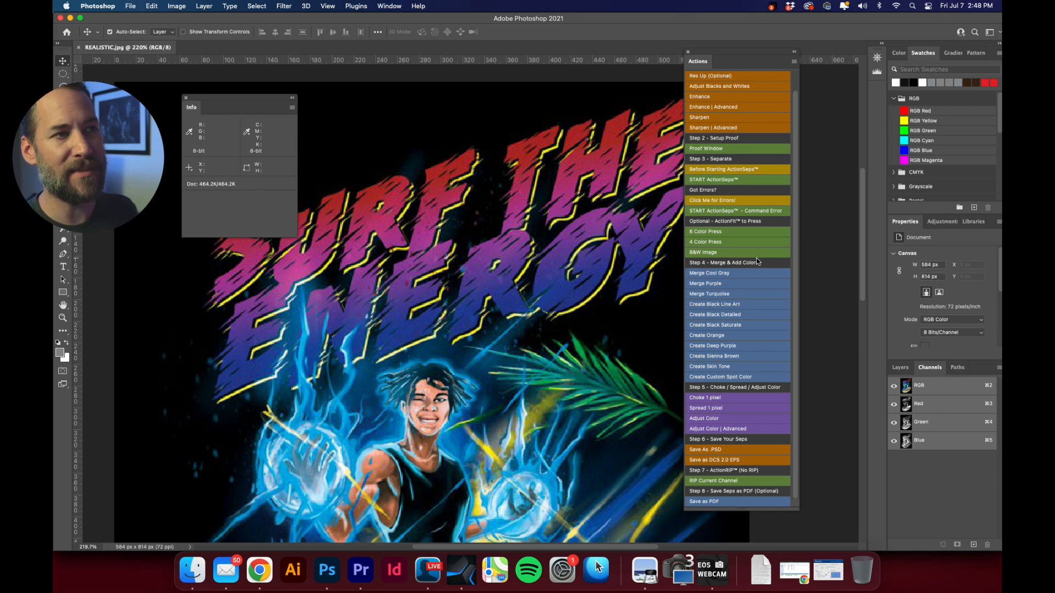
left_click(901, 368)
left_click(976, 449)
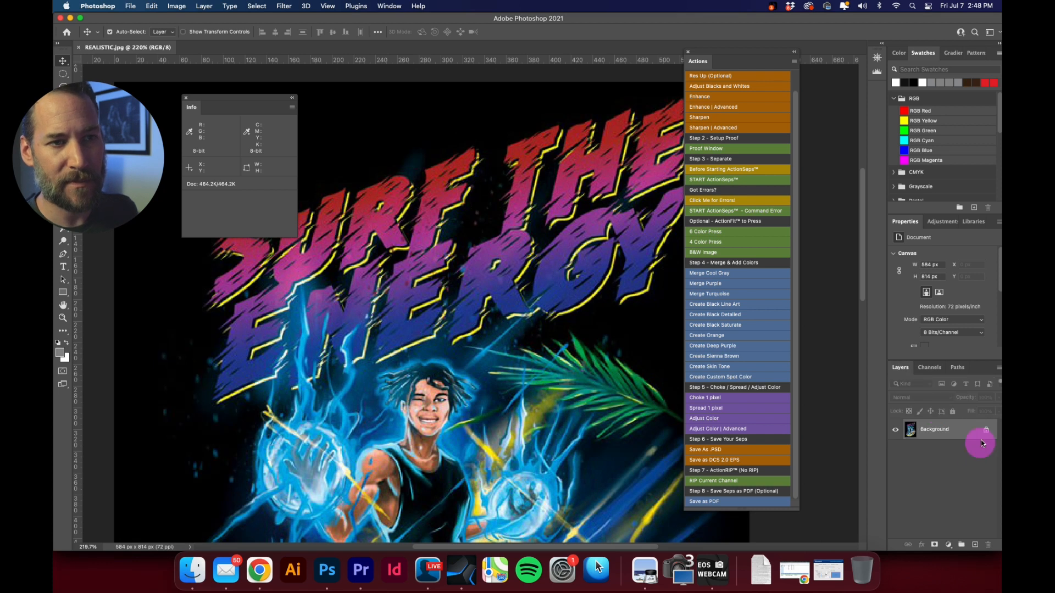
left_click(986, 432)
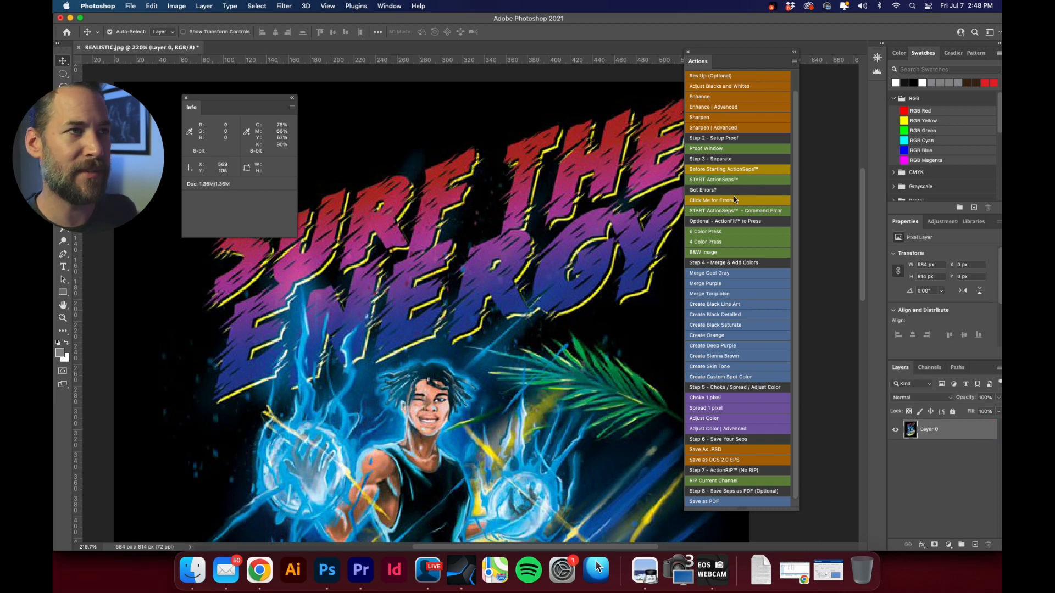
left_click(749, 181)
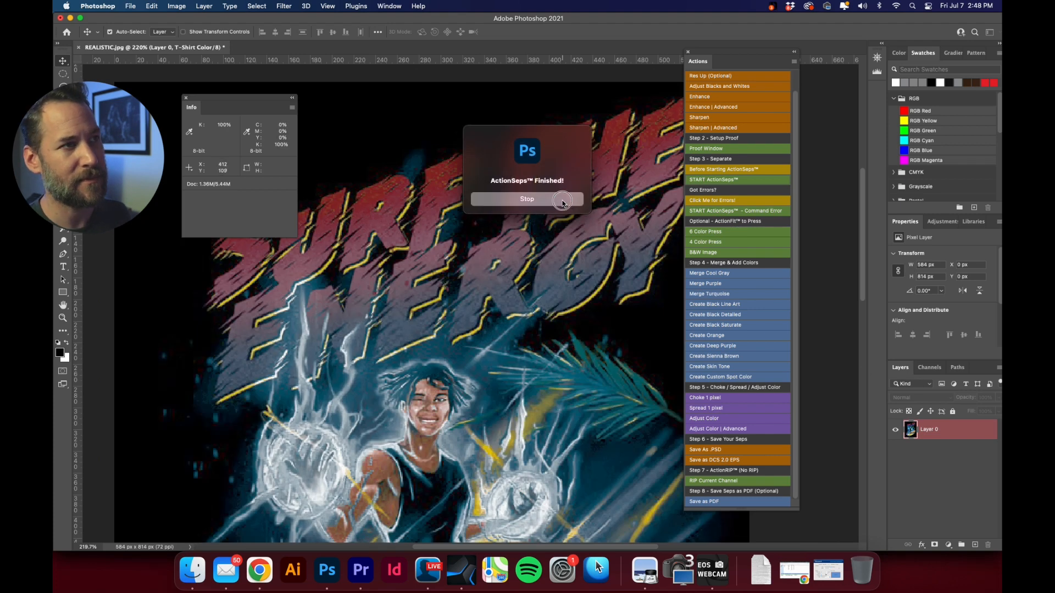
left_click(562, 201)
Hide every spot channel except T-Shirt Color and White Base and examine the base on the black shirt.
left_click(930, 367)
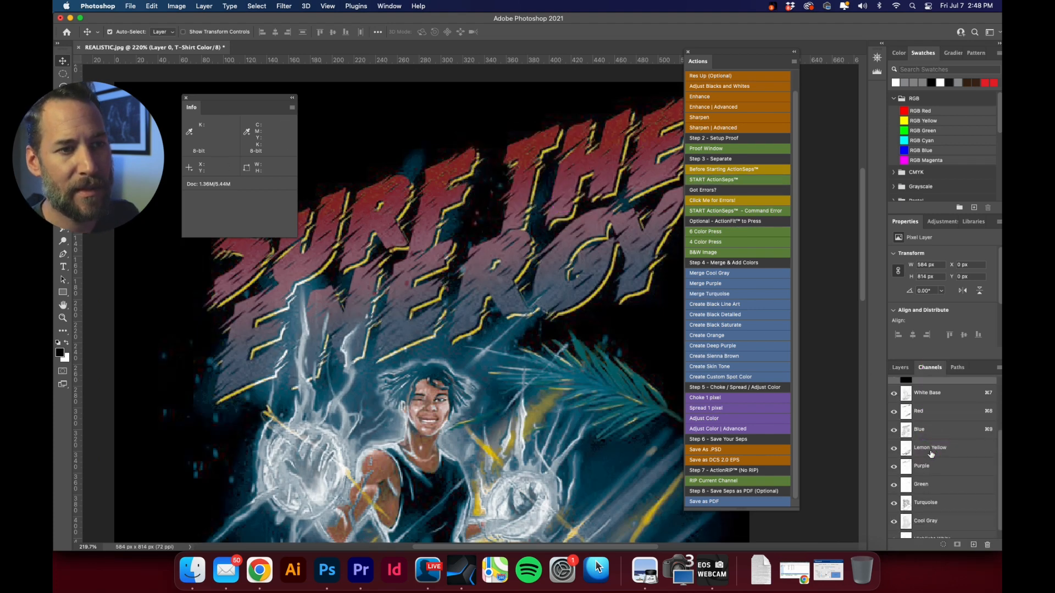
left_click_drag(893, 412, 940, 519)
left_click(894, 530)
scroll(939, 492, "up", 3)
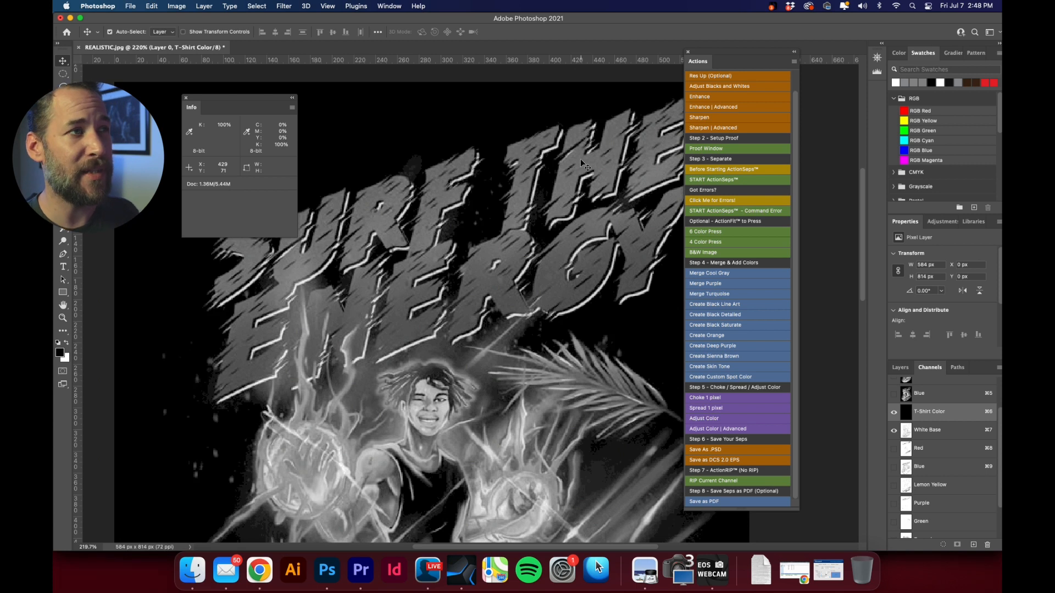
scroll(942, 418, "up", 3)
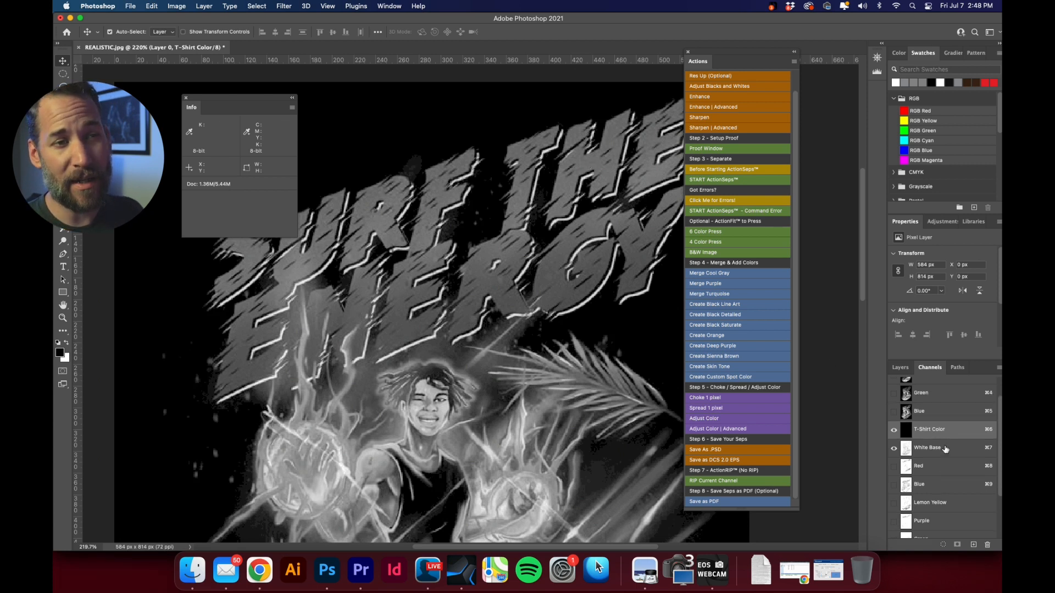
Compare the RGB composite with the White Base channel, viewed alone and over T-Shirt Color.
left_click(946, 391)
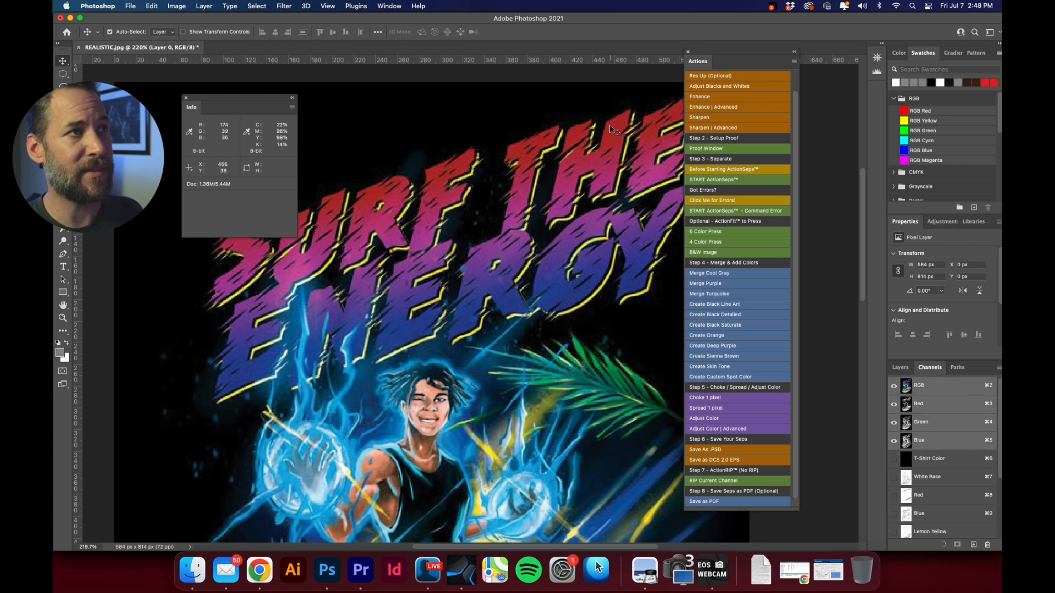
left_click(961, 476)
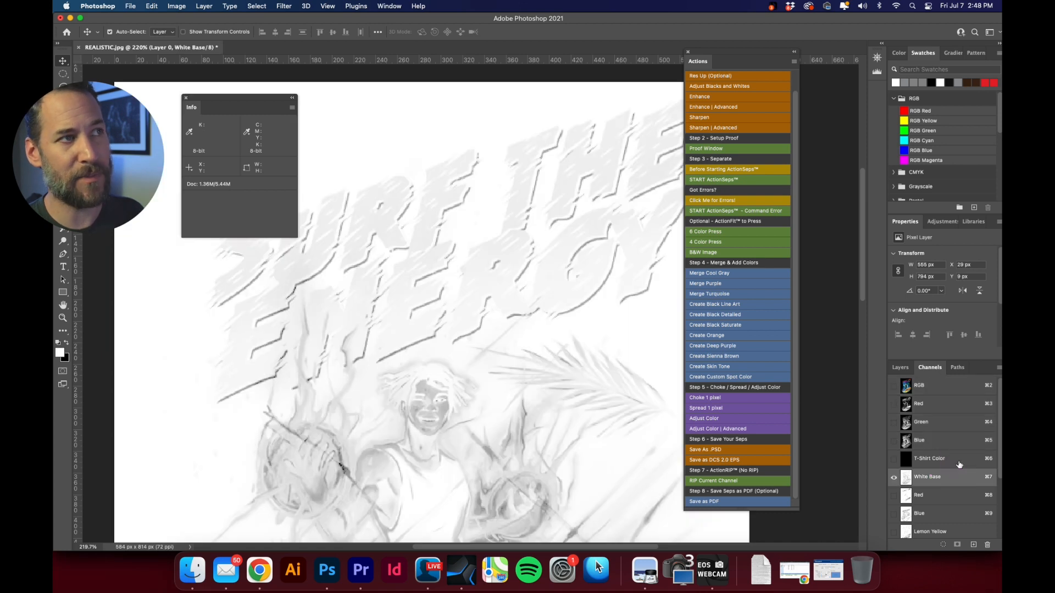
left_click(894, 459)
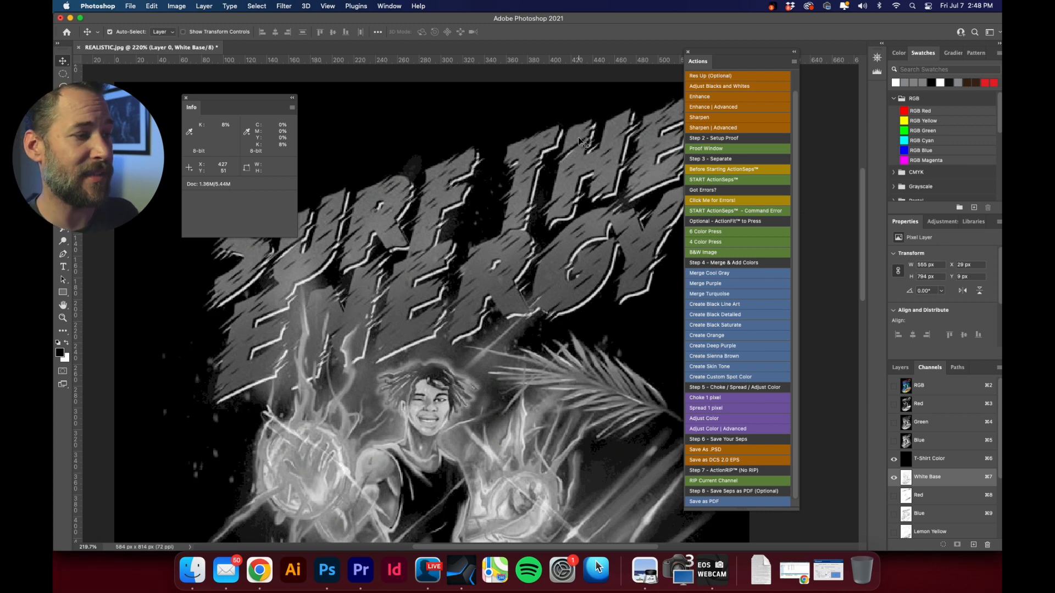
Switch to the color theory presentation in Preview and examine an enlarged view of the White Base diagram.
left_click(657, 582)
scroll(607, 325, "down", 10)
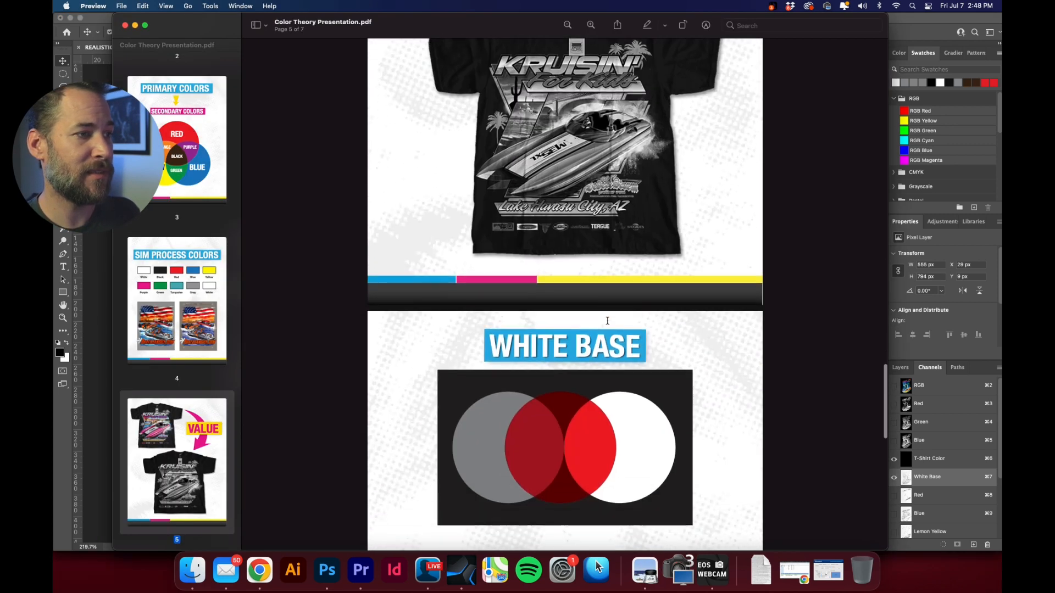
scroll(608, 322, "down", 5)
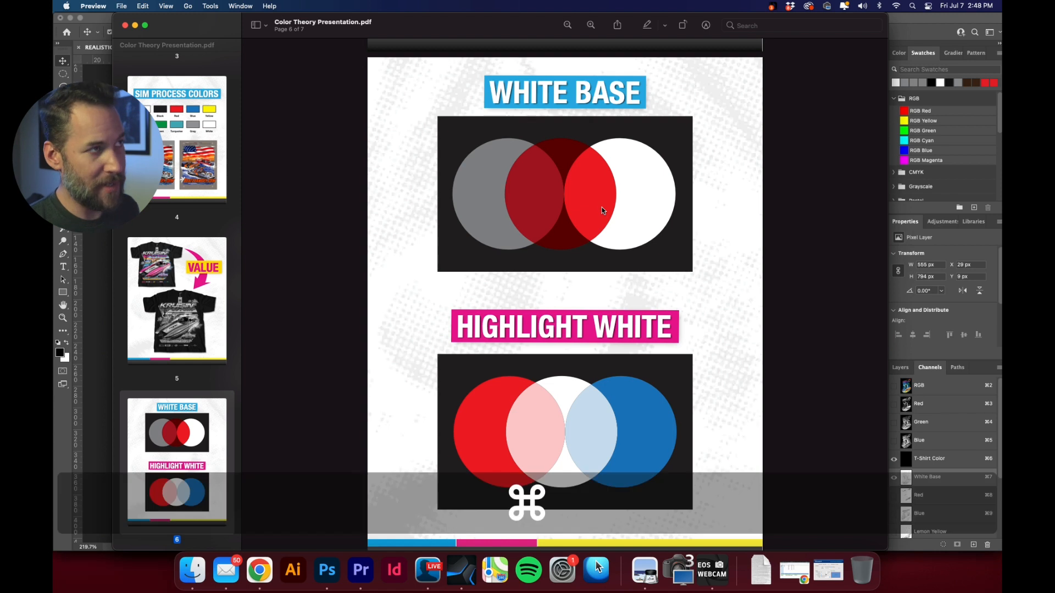
scroll(601, 210, "up", 3)
scroll(601, 210, "up", 2)
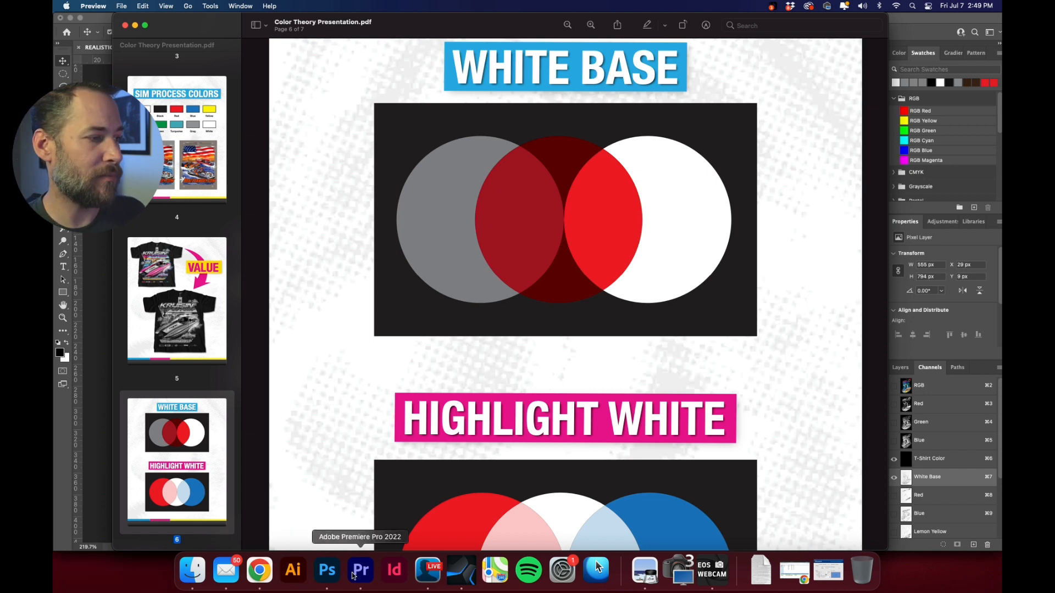
Return to Photoshop and examine White Base with and without T-Shirt Color, close up on the surfboard and across the whole design.
left_click(327, 573)
key("space")
left_click_drag(526, 417, 494, 137)
left_click_drag(584, 343, 589, 257)
key("super+space")
left_click_drag(552, 442, 587, 334)
left_click(893, 459)
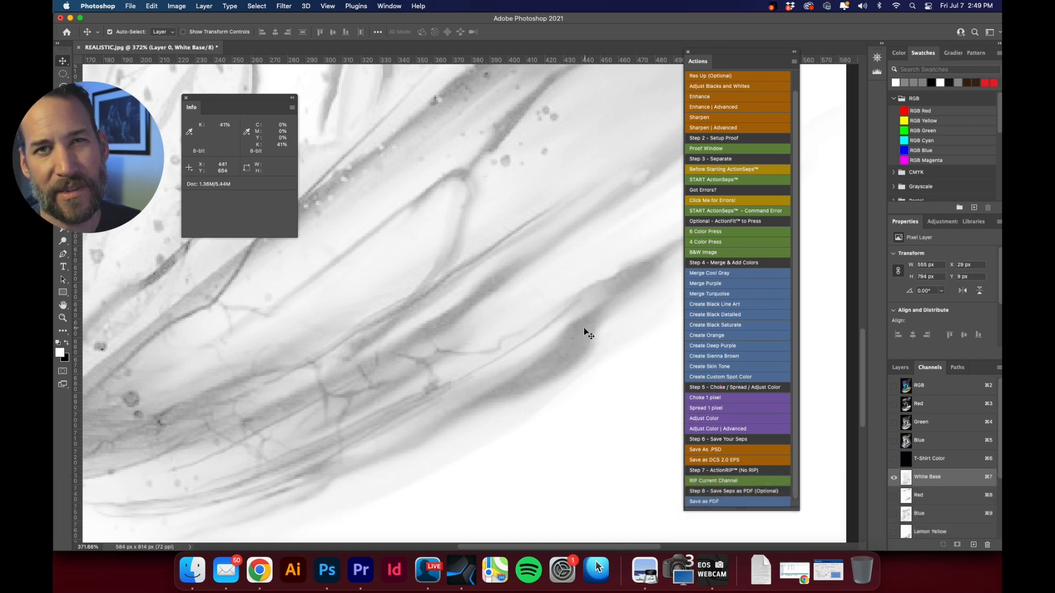
left_click(894, 459)
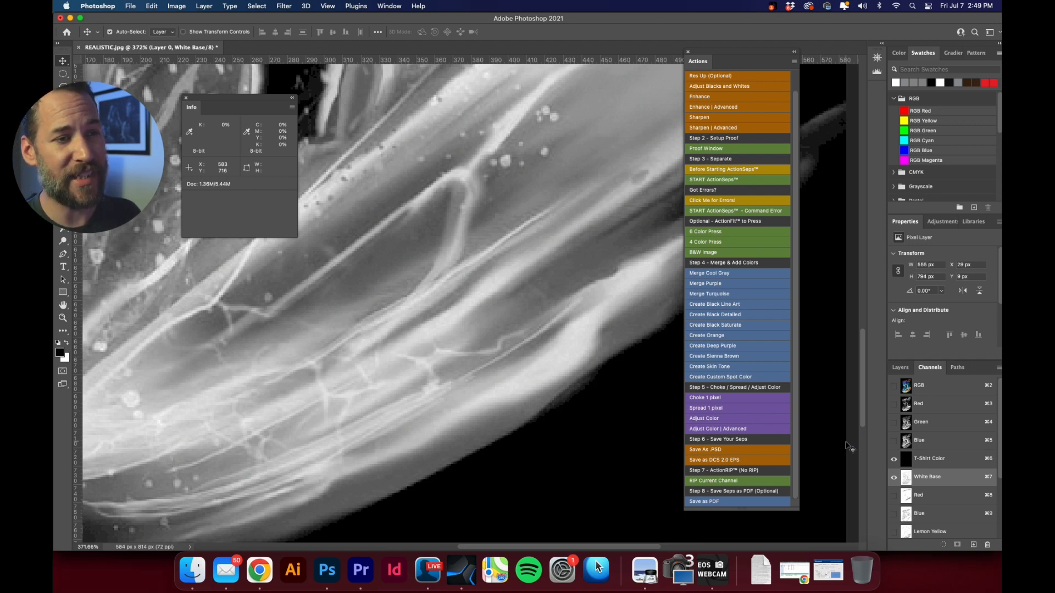
left_click(894, 460)
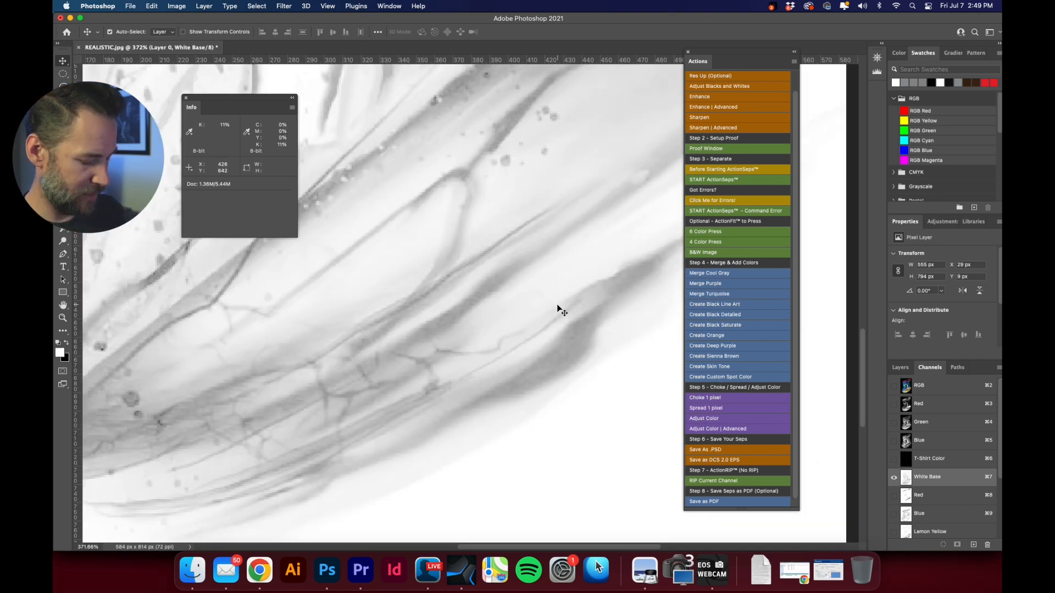
key("super+0")
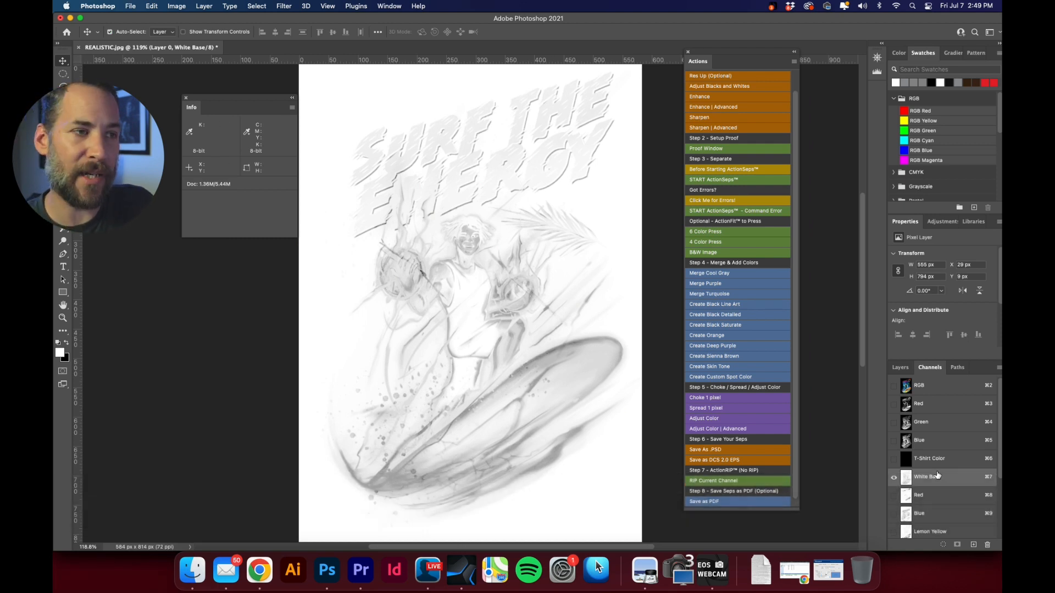
left_click(893, 459)
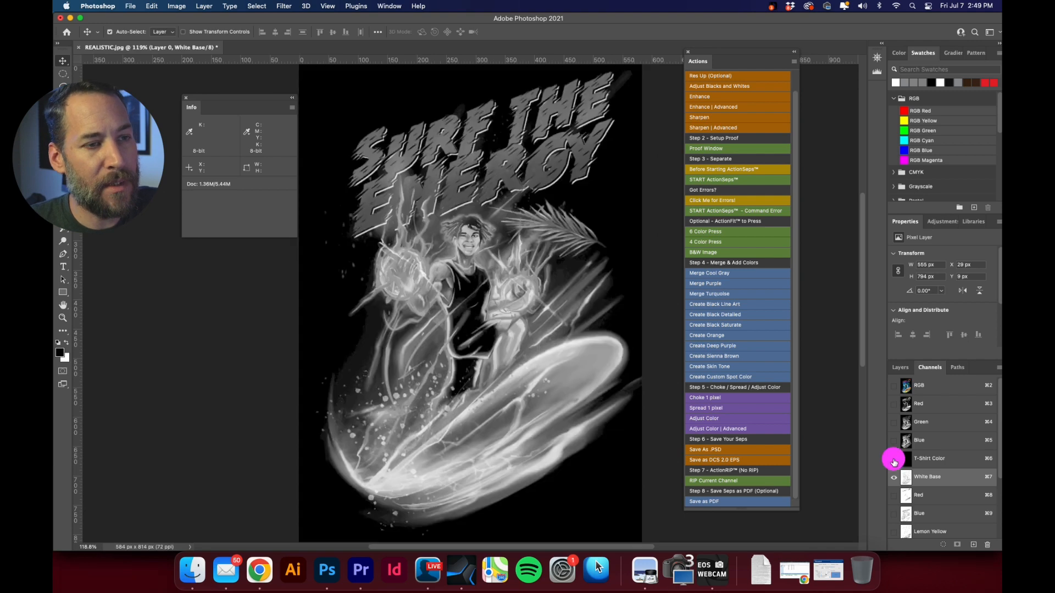
Switch back to Preview and enlarge the White Base diagram to examine red over the gray and white circles.
left_click(645, 572)
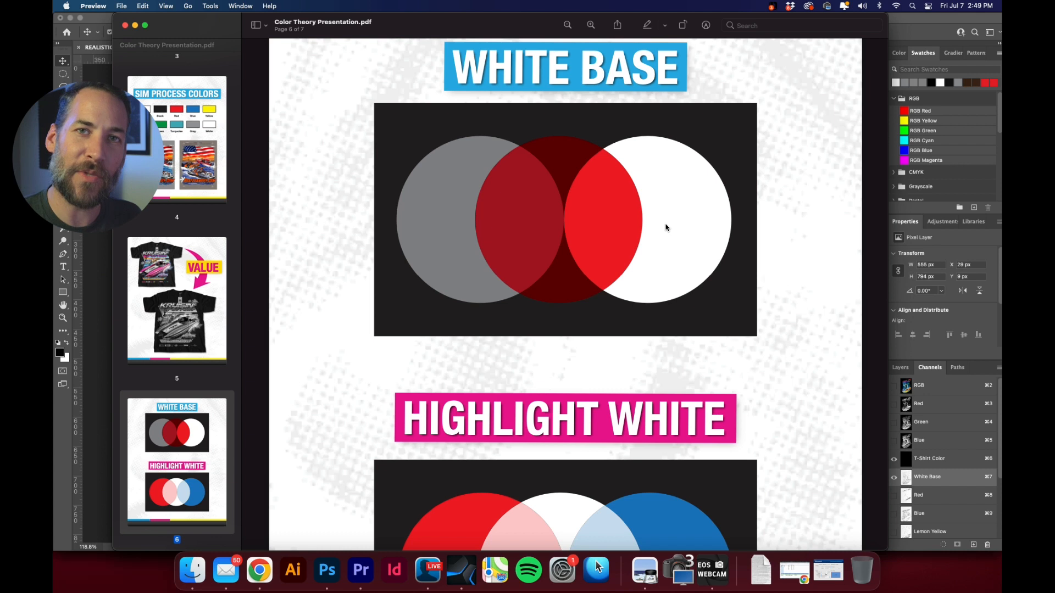
scroll(660, 225, "up", 1)
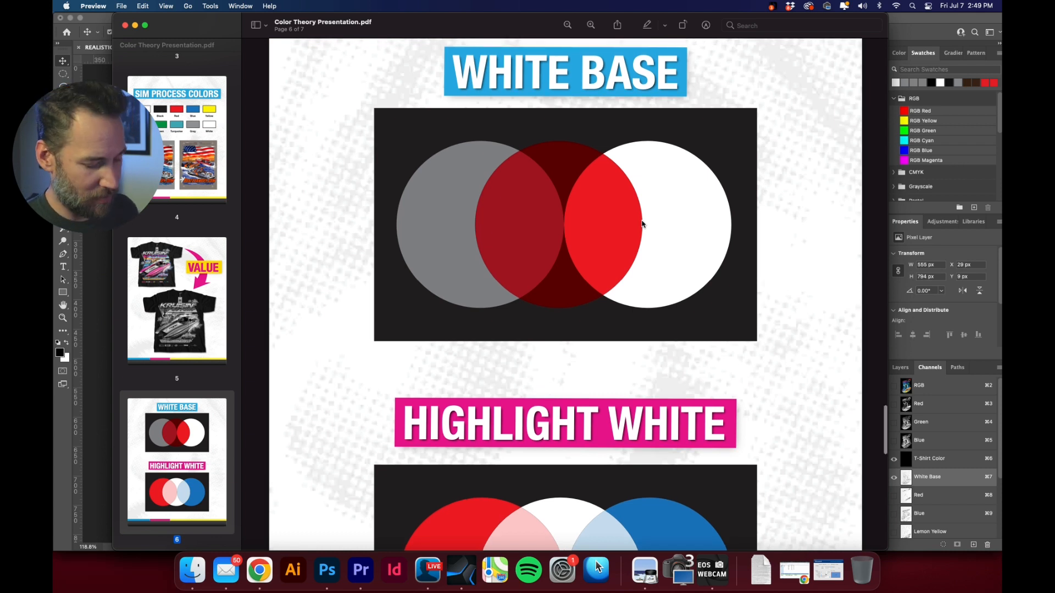
key("super+equal")
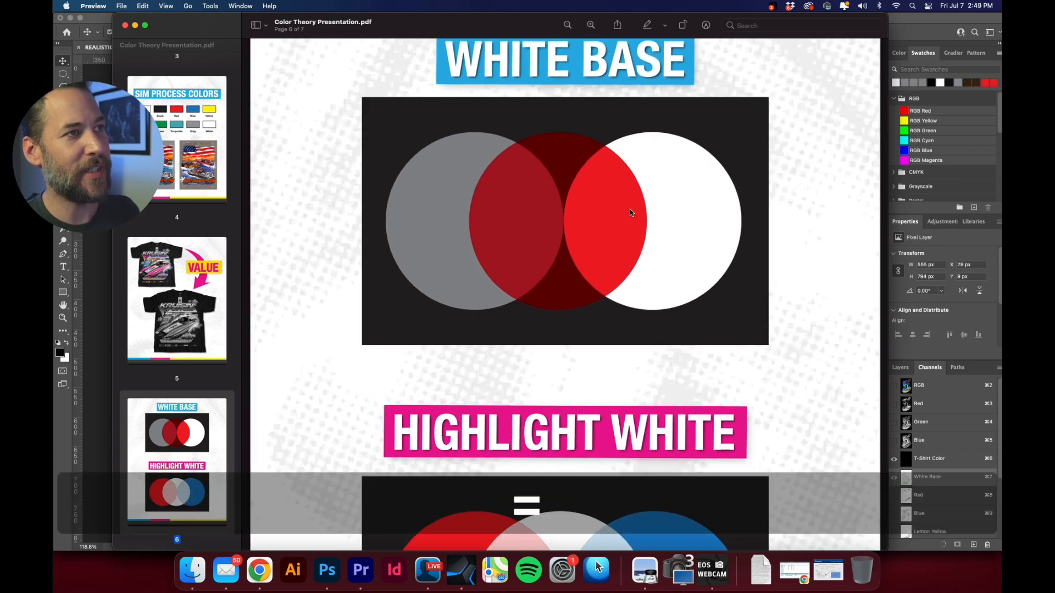